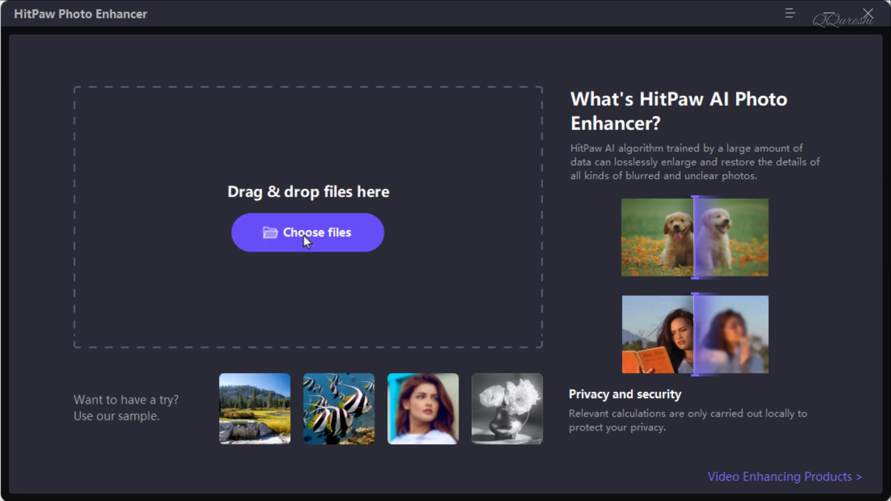
# - Import photo '1' (blue house) and set its output resolution to 200% (1366*768)
pyautogui.click(304, 236)
pyautogui.click(384, 196)
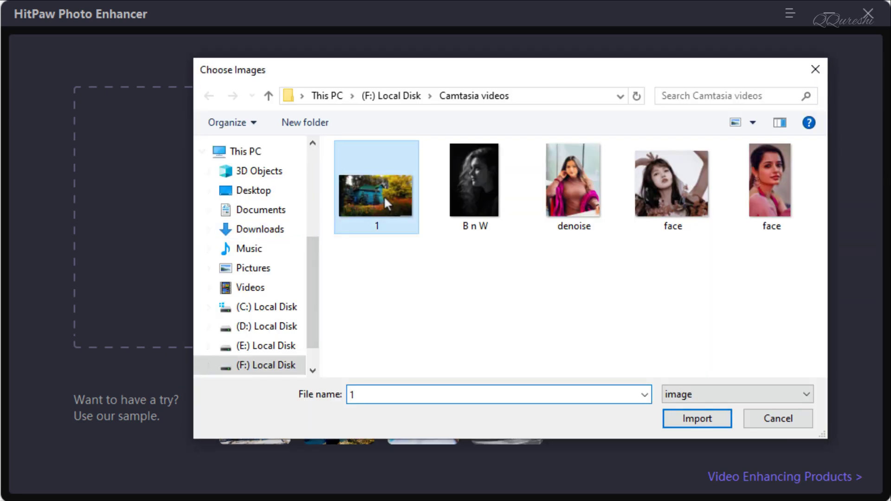
pyautogui.click(679, 417)
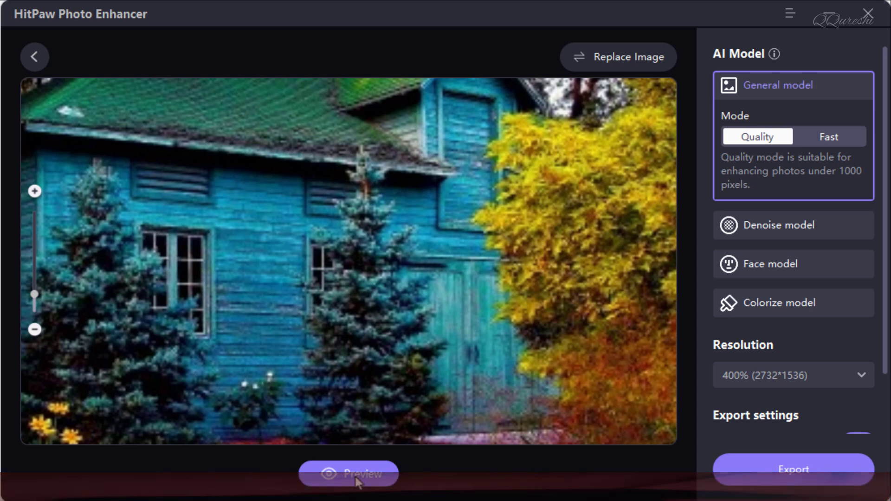
pyautogui.click(756, 378)
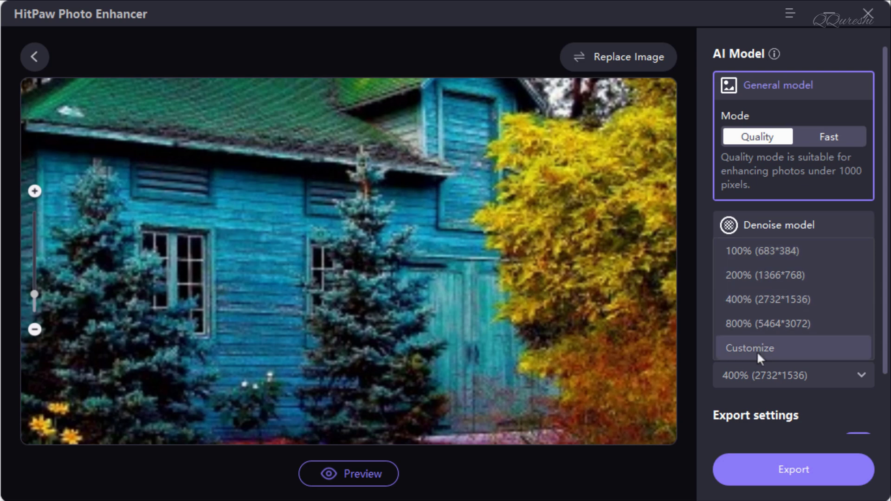
pyautogui.click(765, 276)
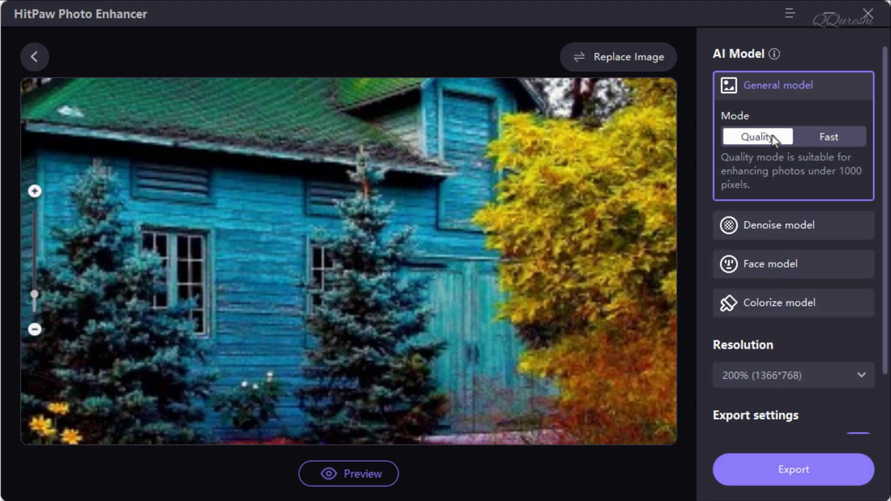
# - Preview the enhanced house photo and pan the side-by-side comparison to the treetops
pyautogui.click(354, 474)
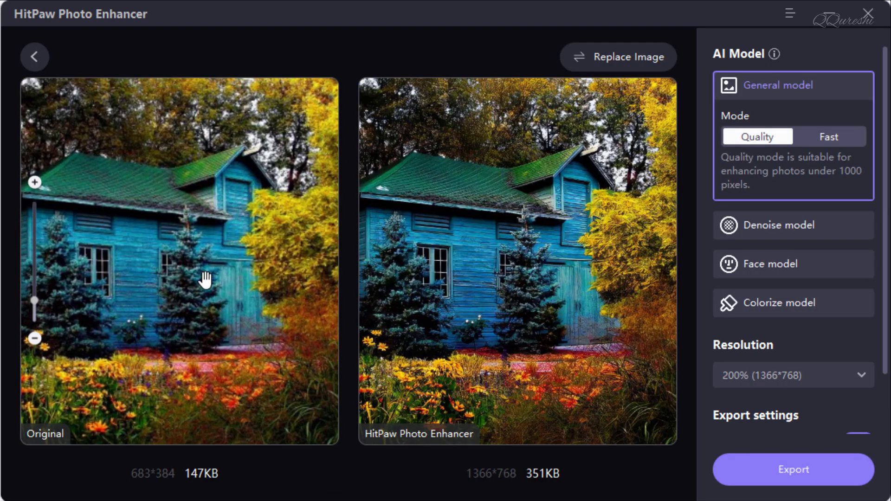
pyautogui.scroll(2, 206, 279)
pyautogui.scroll(1, 205, 279)
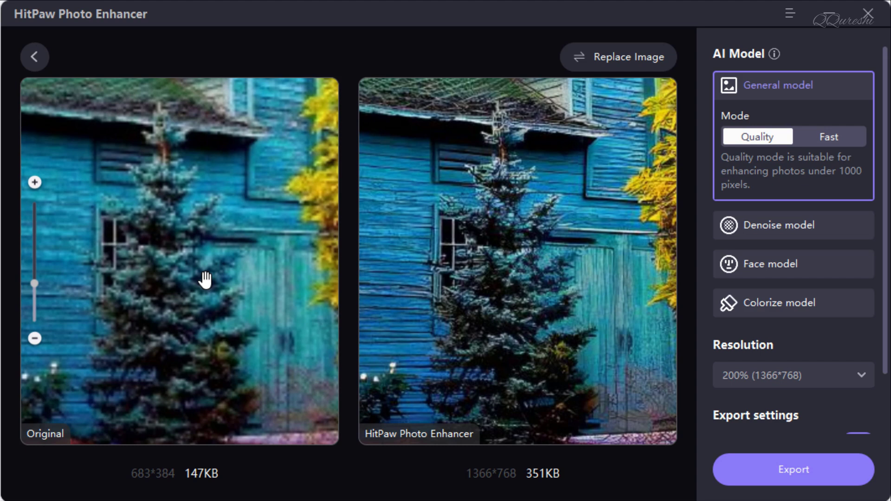
pyautogui.scroll(1, 206, 279)
pyautogui.scroll(-1, 206, 279)
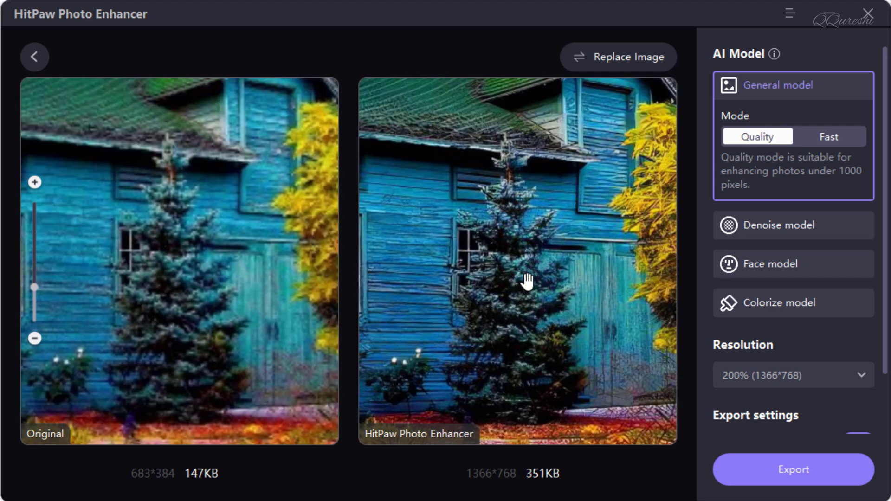
pyautogui.moveTo(593, 290); pyautogui.dragTo(440, 294)
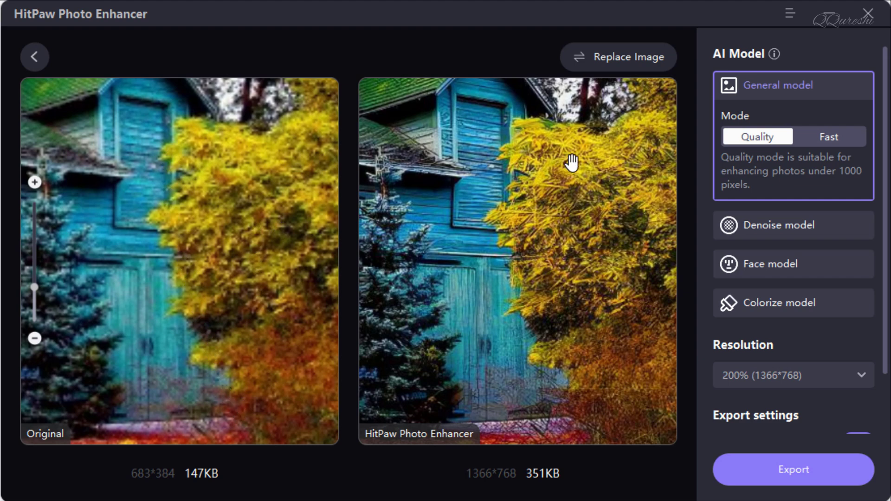
pyautogui.moveTo(526, 202); pyautogui.dragTo(544, 274)
pyautogui.scroll(-2, 502, 272)
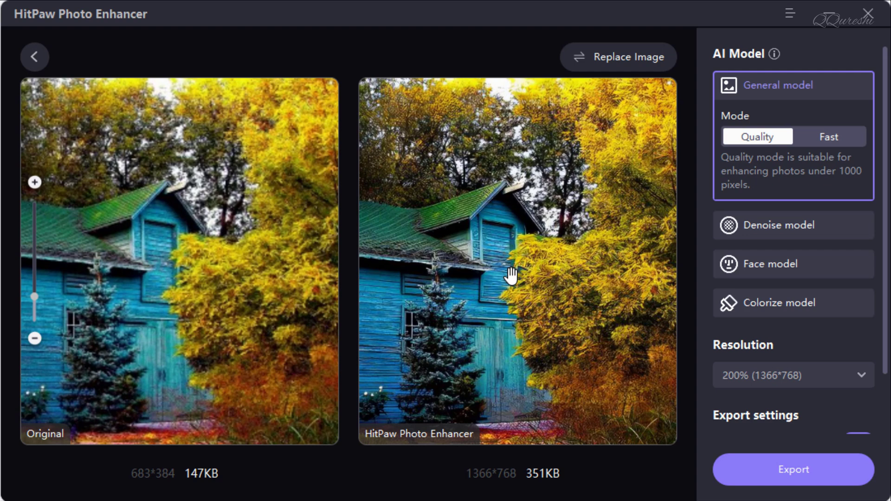
pyautogui.scroll(-2, 511, 275)
# - Return to the start page and import the 'denoise' portrait photo
pyautogui.click(33, 58)
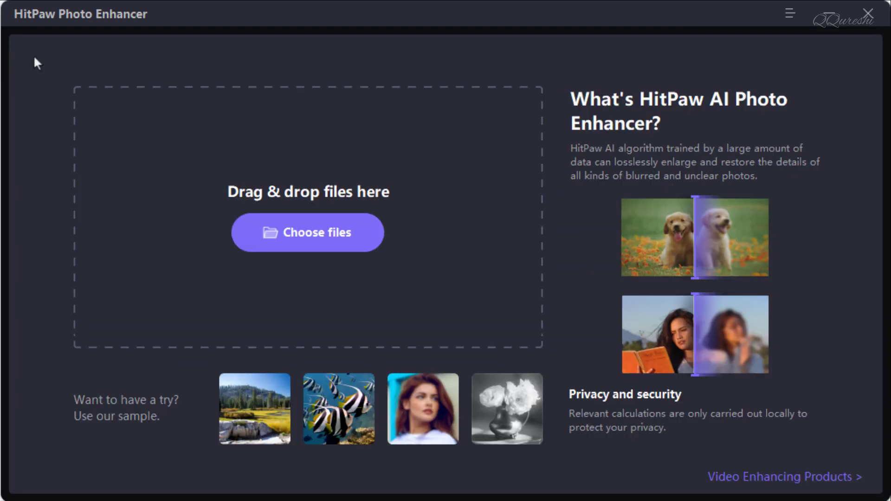
pyautogui.click(363, 245)
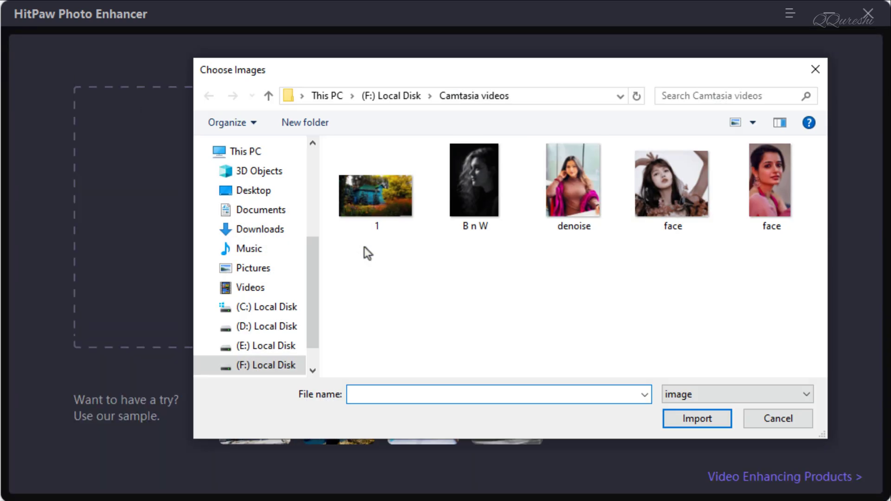
pyautogui.click(571, 194)
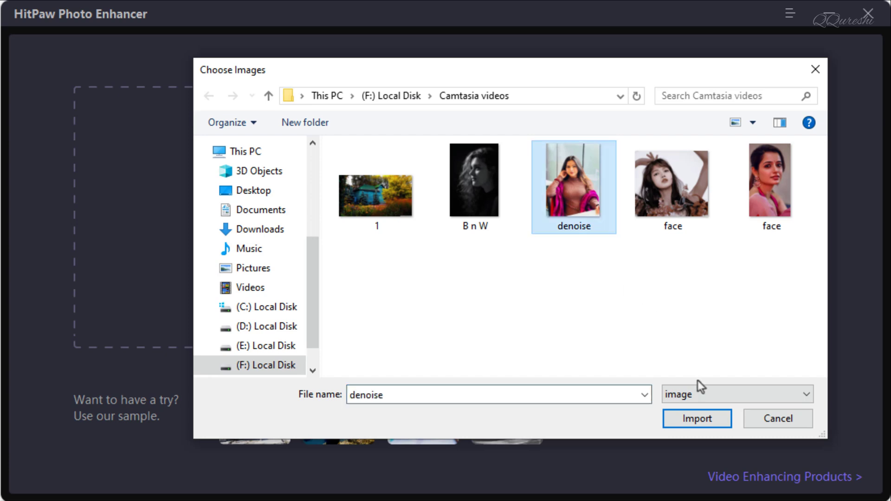
pyautogui.click(698, 418)
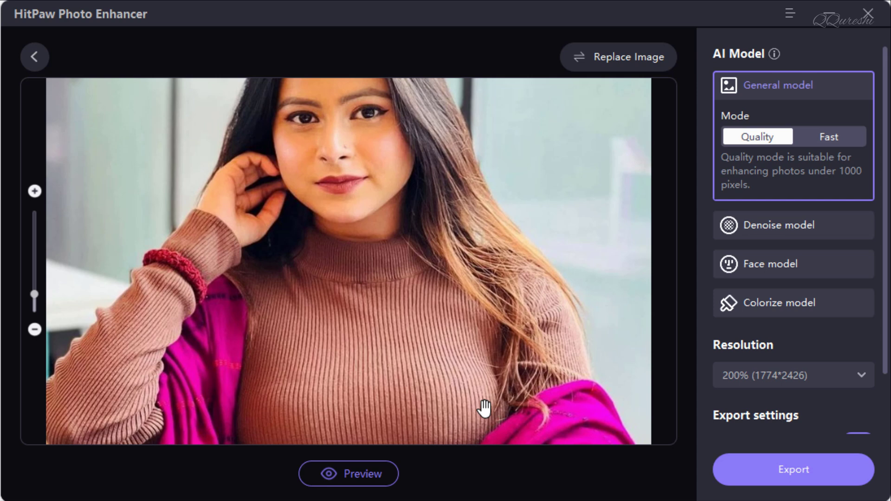
# - Preview the portrait with the Denoise model and pan to the top of the head
pyautogui.click(799, 225)
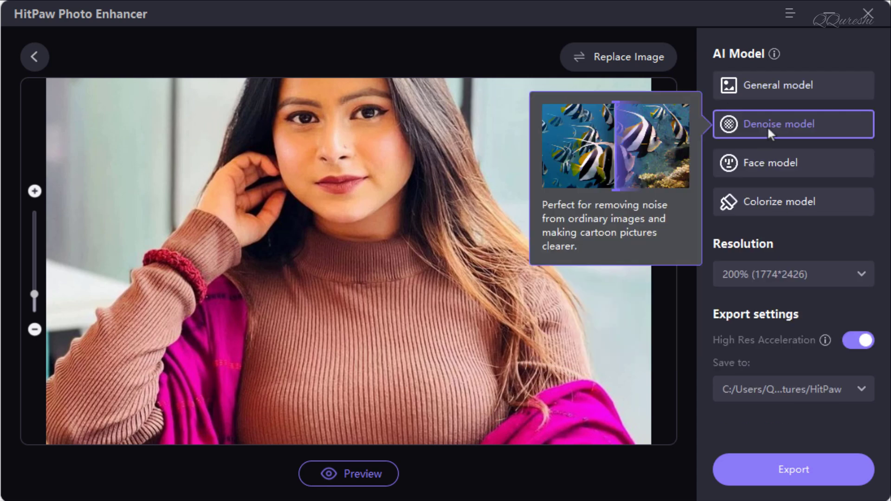
pyautogui.click(355, 477)
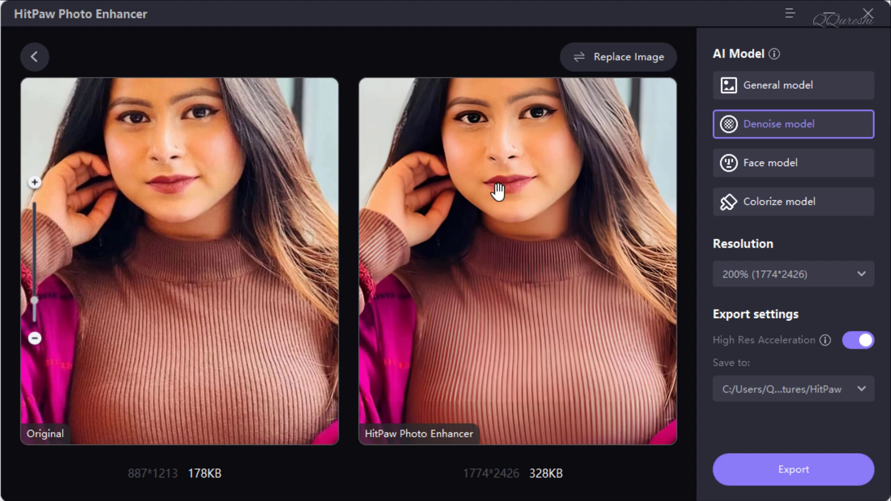
pyautogui.moveTo(498, 176); pyautogui.dragTo(511, 301)
pyautogui.scroll(2, 512, 300)
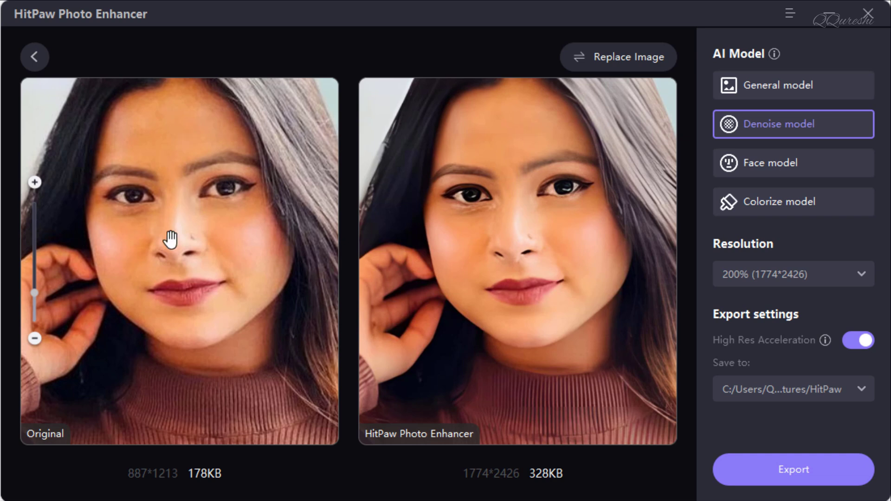
pyautogui.scroll(-2, 232, 217)
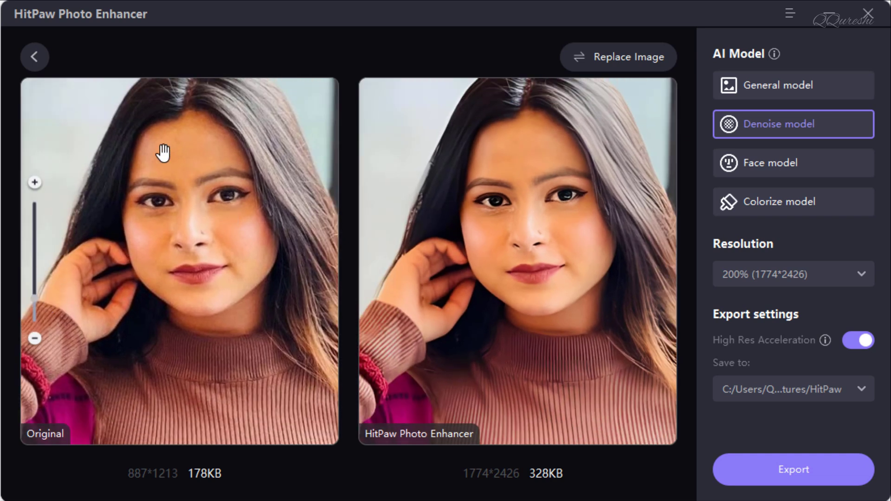
# - Preview the fish sample denoised, pan across the fish, then return to the start screen
pyautogui.click(37, 58)
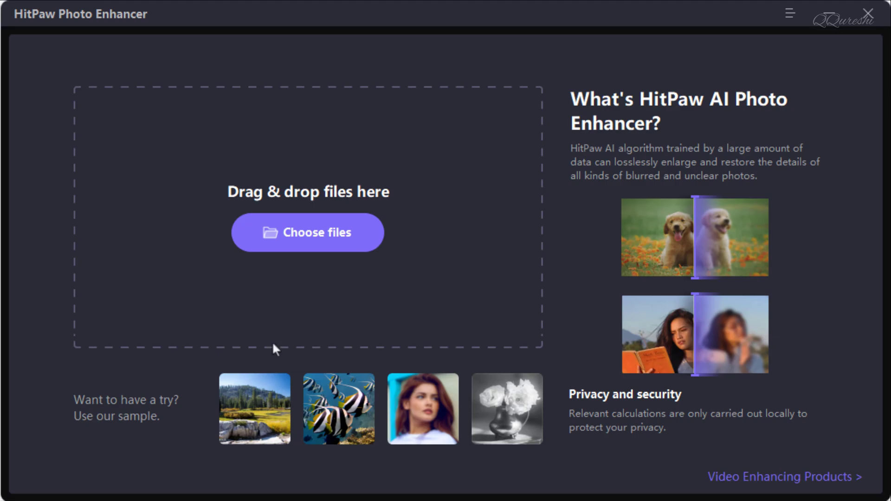
pyautogui.click(340, 409)
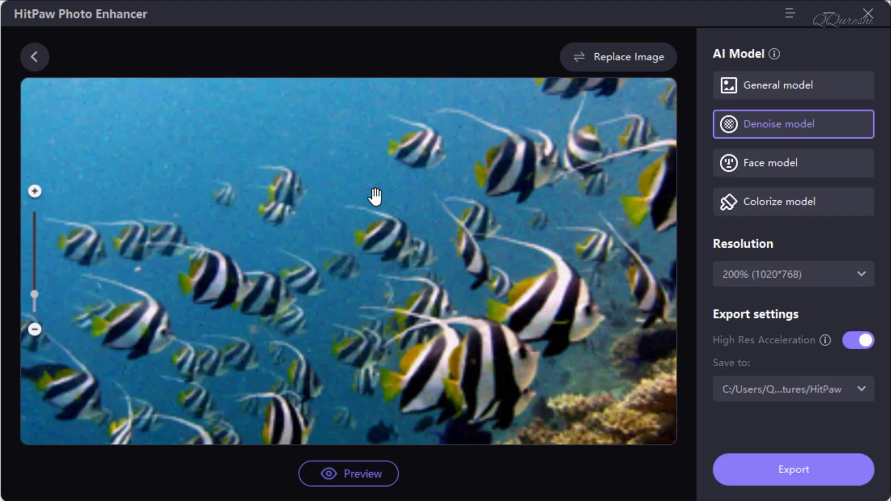
pyautogui.click(366, 474)
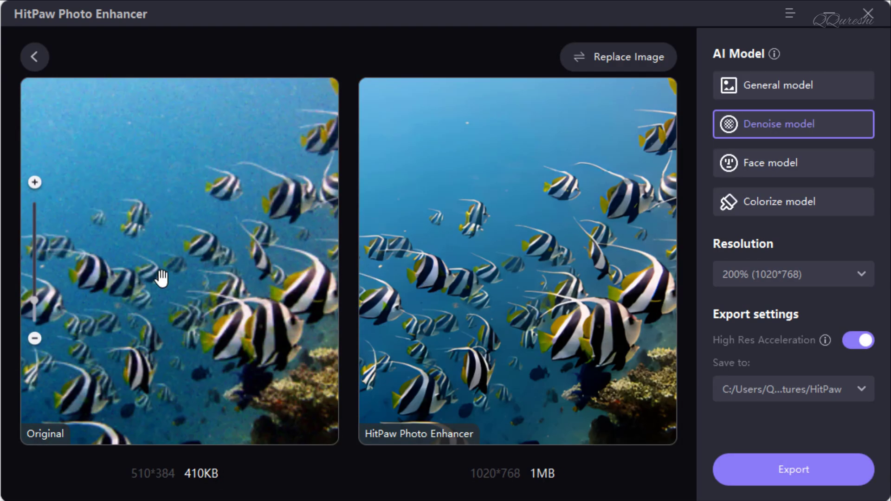
pyautogui.scroll(2, 328, 281)
pyautogui.scroll(2, 329, 281)
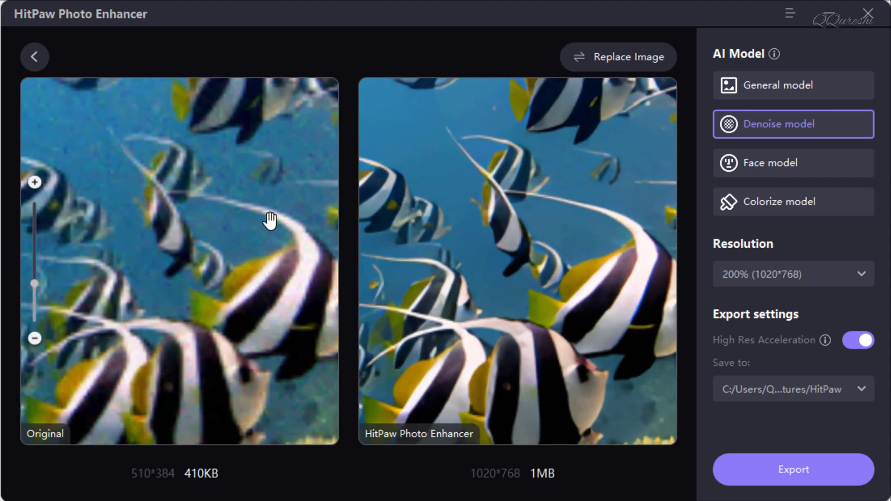
pyautogui.moveTo(515, 217); pyautogui.dragTo(459, 284)
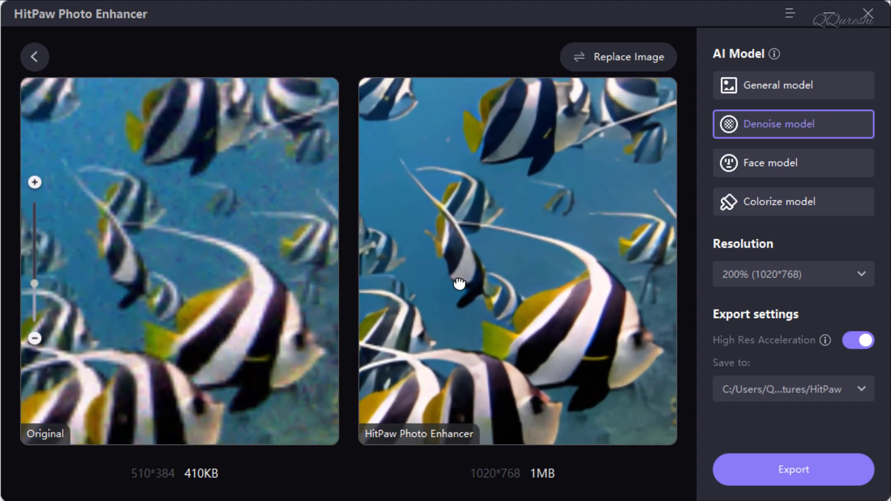
pyautogui.scroll(1, 189, 270)
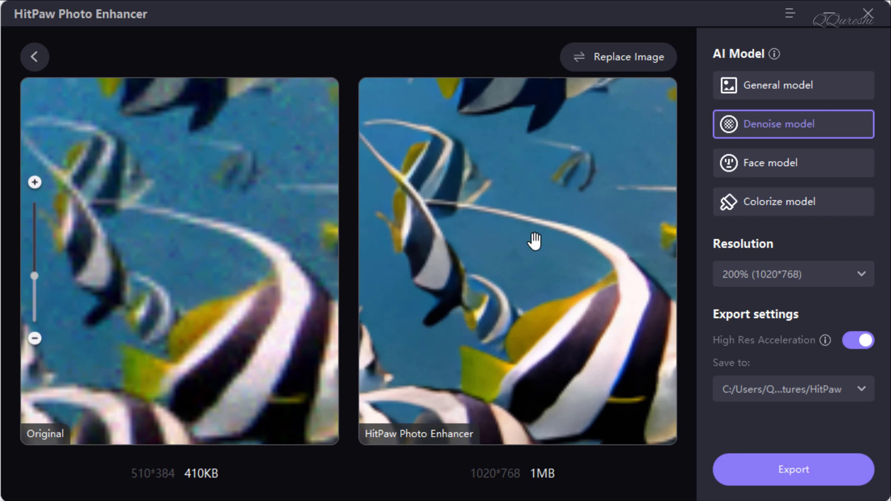
pyautogui.scroll(-1, 534, 242)
pyautogui.scroll(-1, 534, 242)
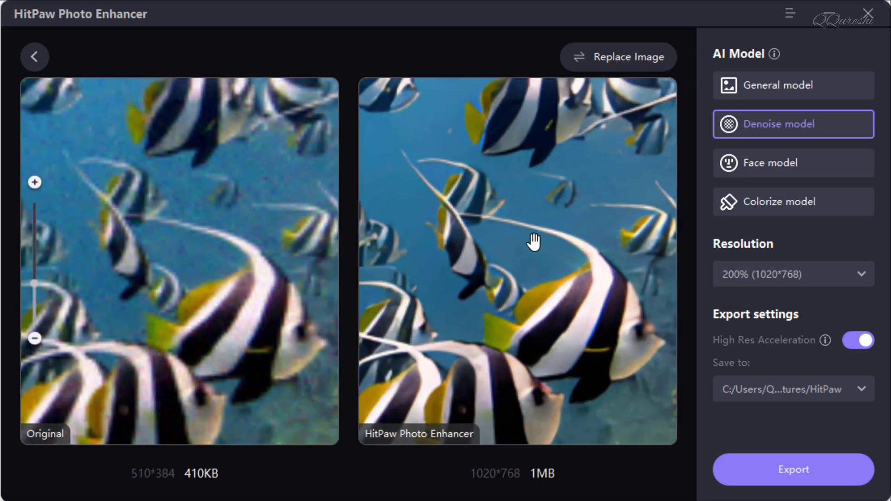
pyautogui.scroll(-1, 533, 242)
pyautogui.scroll(-1, 534, 242)
pyautogui.scroll(-1, 534, 242)
pyautogui.scroll(-1, 534, 241)
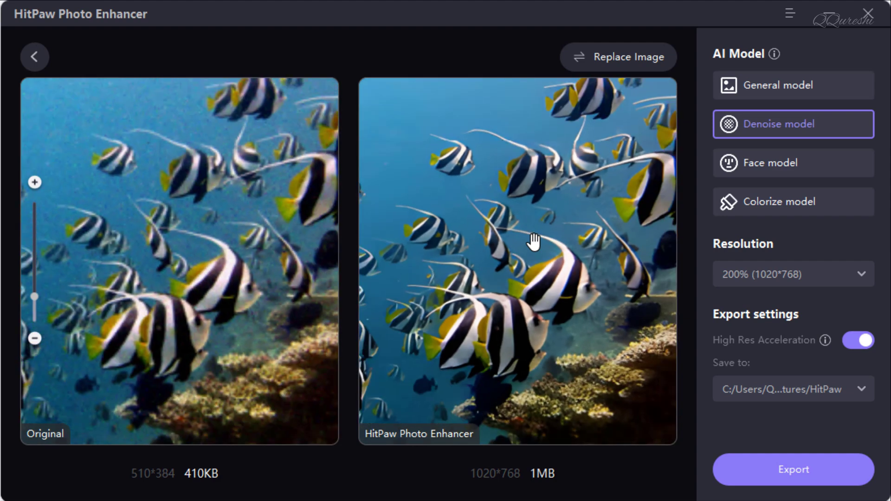
pyautogui.scroll(-1, 534, 242)
pyautogui.scroll(-1, 534, 242)
pyautogui.scroll(-1, 534, 242)
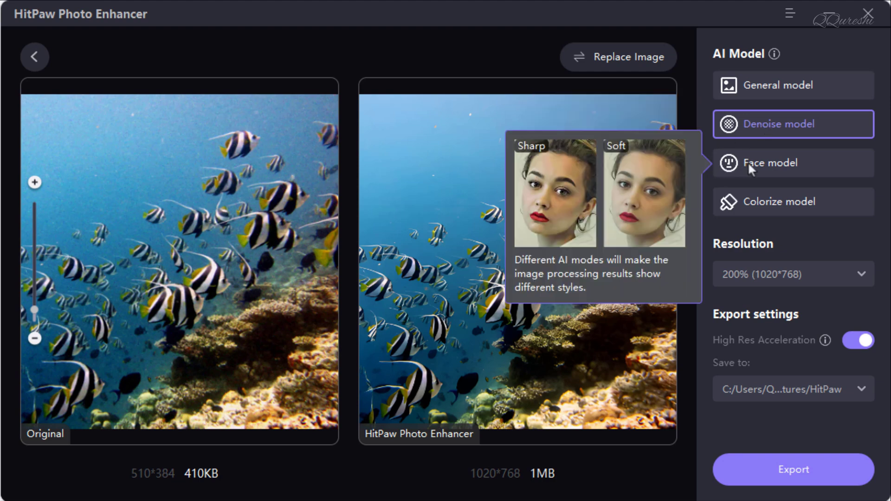
pyautogui.click(32, 60)
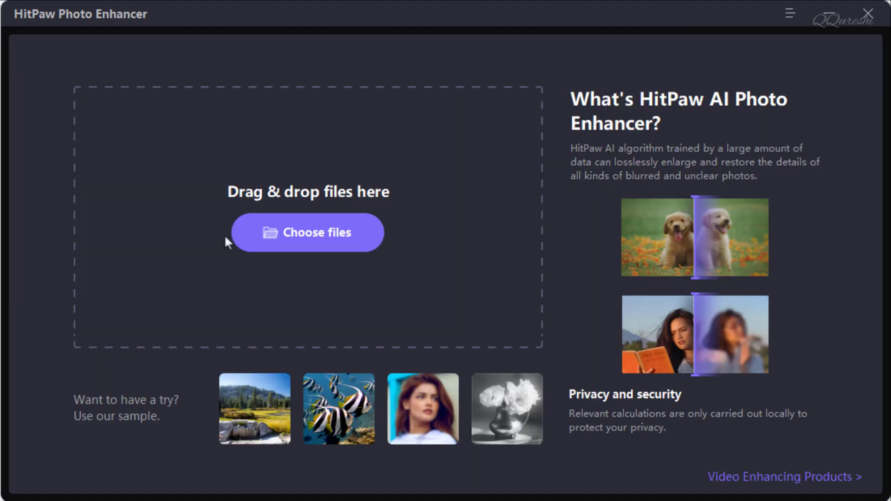
pyautogui.click(430, 410)
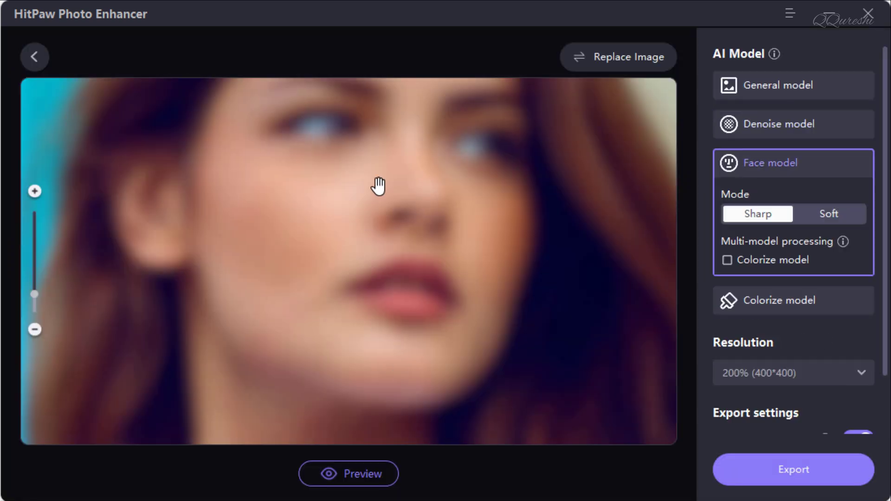
pyautogui.moveTo(424, 193); pyautogui.dragTo(335, 291)
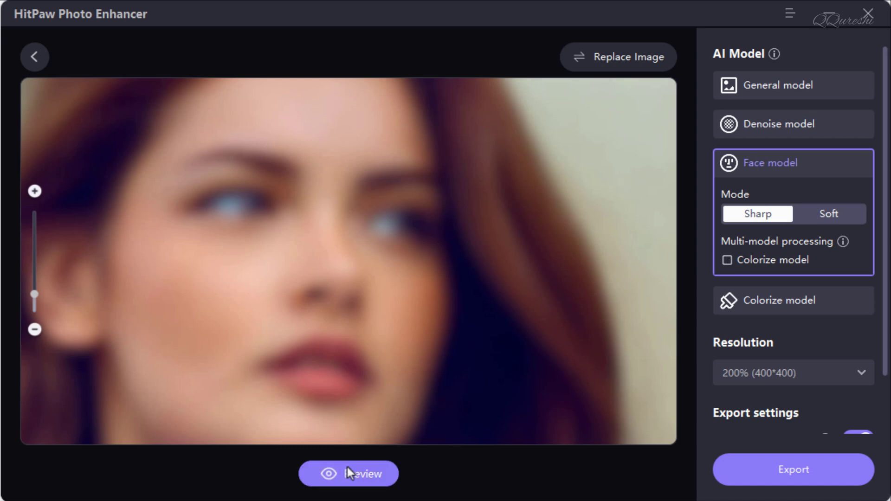
pyautogui.click(347, 480)
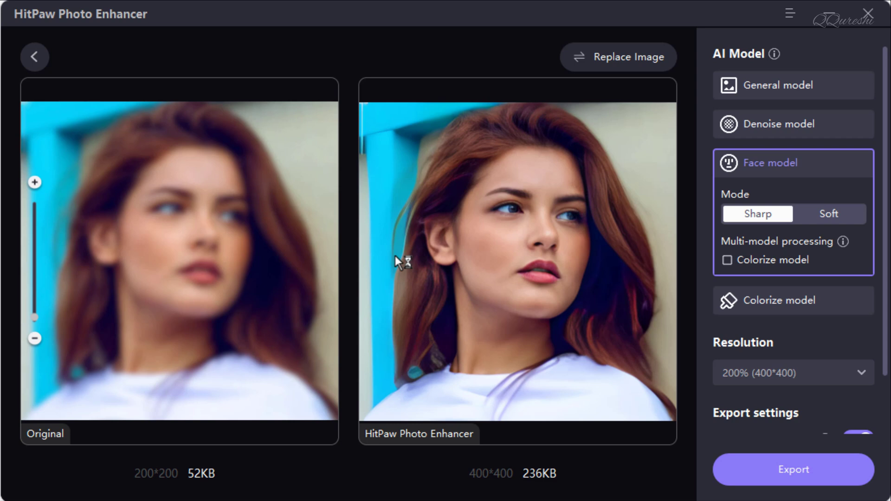
pyautogui.scroll(1, 470, 277)
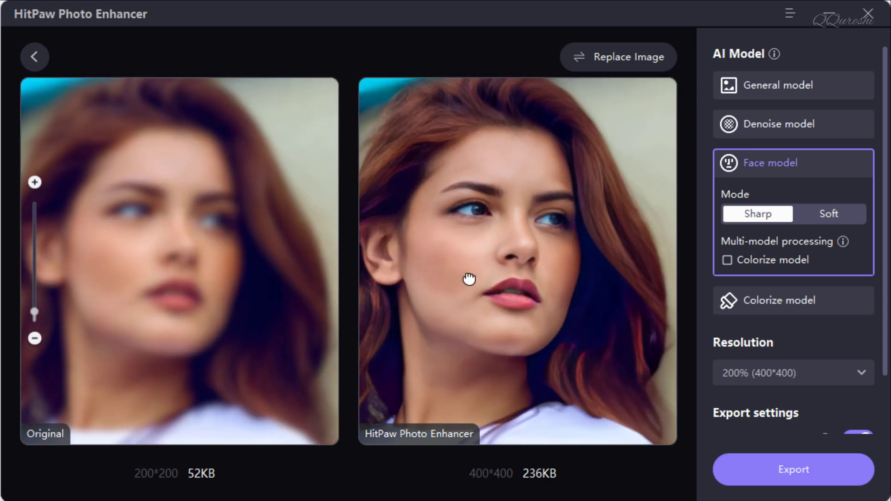
pyautogui.scroll(1, 481, 276)
pyautogui.scroll(1, 493, 277)
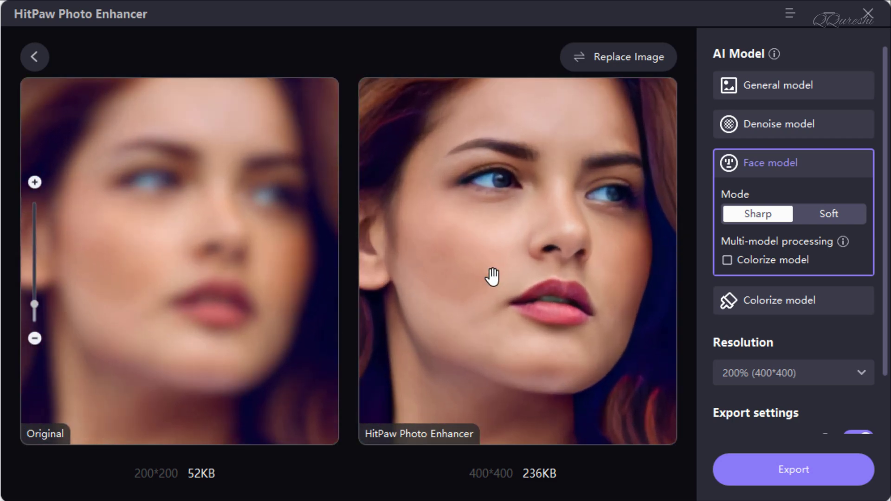
pyautogui.scroll(-1, 493, 277)
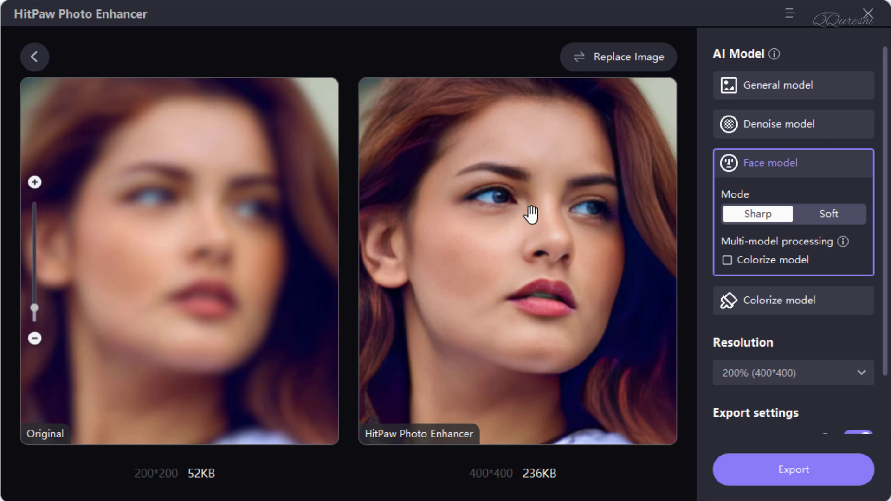
# - Return to the start screen and import the second 'face' photo
pyautogui.click(36, 59)
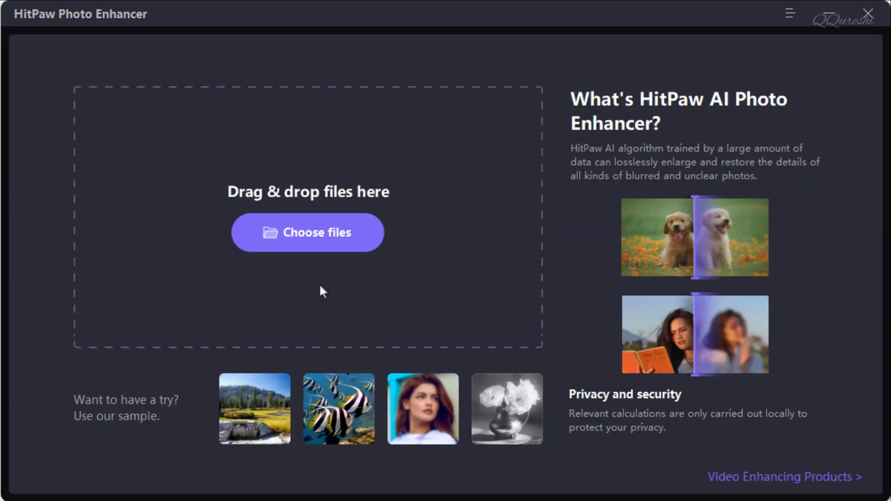
pyautogui.click(318, 236)
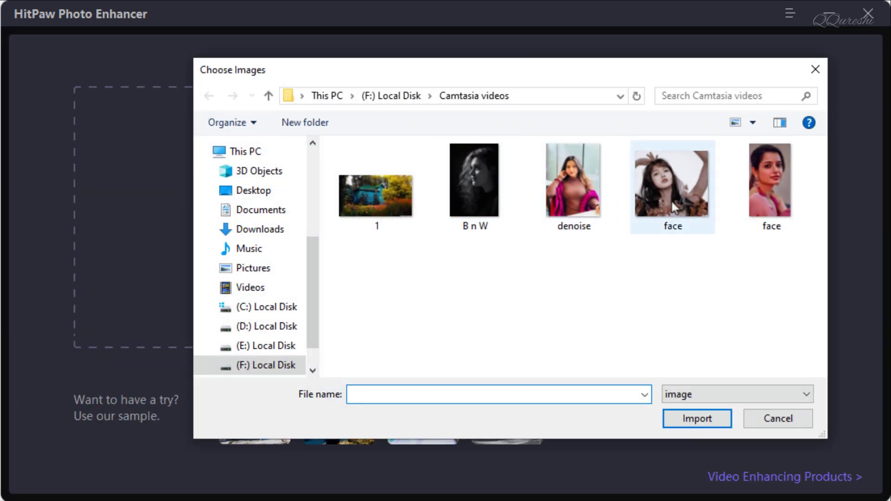
pyautogui.click(758, 182)
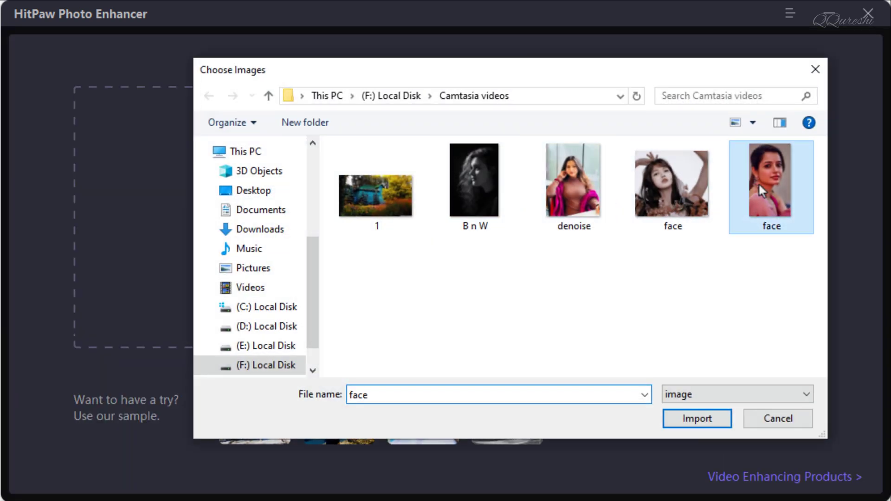
pyautogui.click(694, 423)
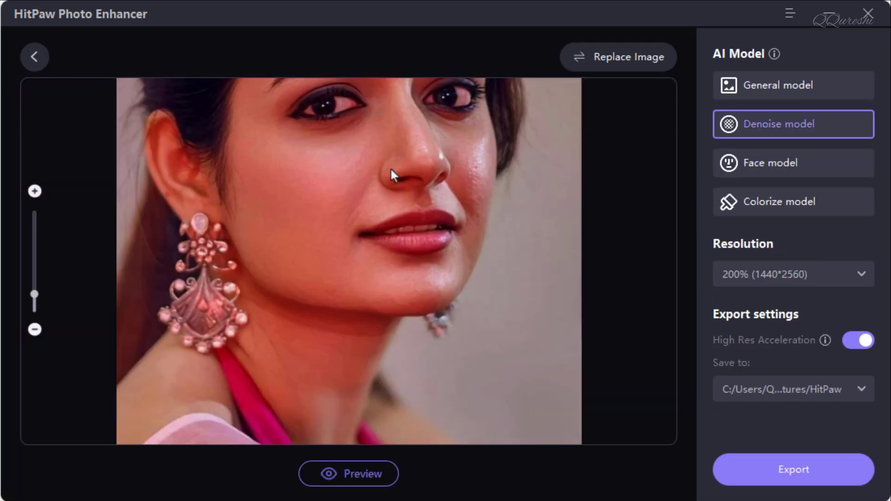
pyautogui.moveTo(391, 168); pyautogui.dragTo(378, 258)
# - Preview the portrait with the Face model plus colorize, panning to the face and earring
pyautogui.click(757, 163)
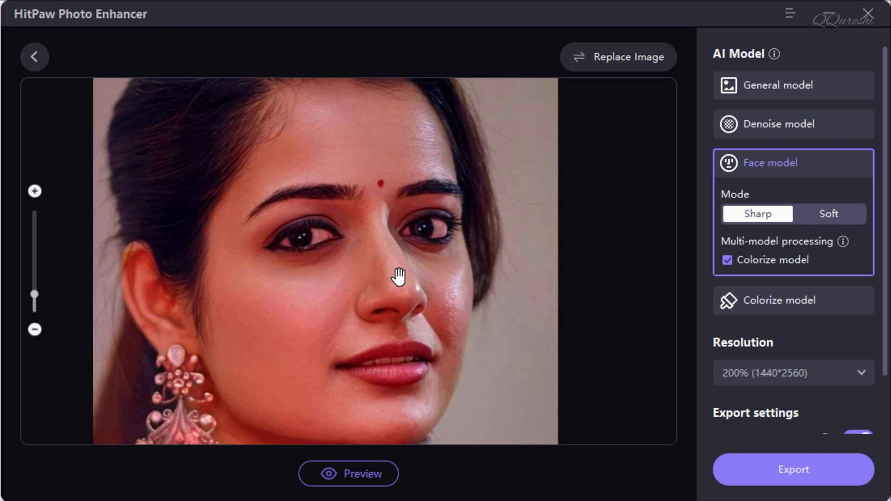
pyautogui.click(353, 471)
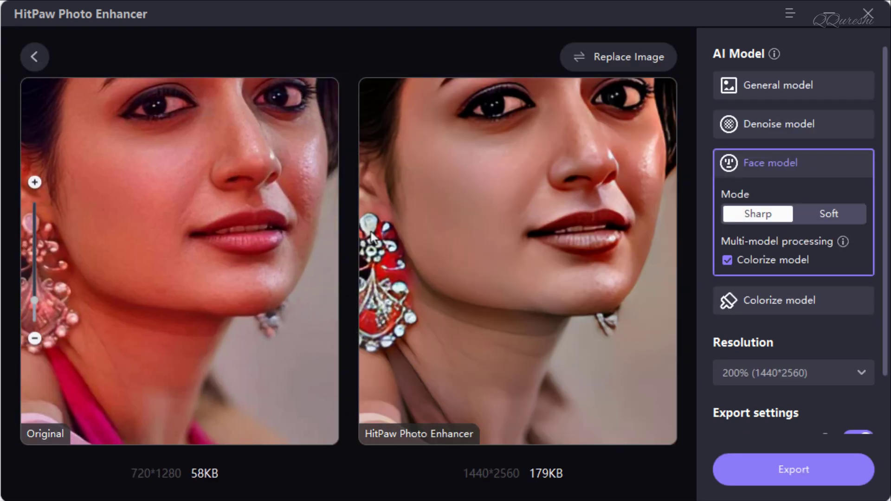
pyautogui.scroll(-1, 462, 203)
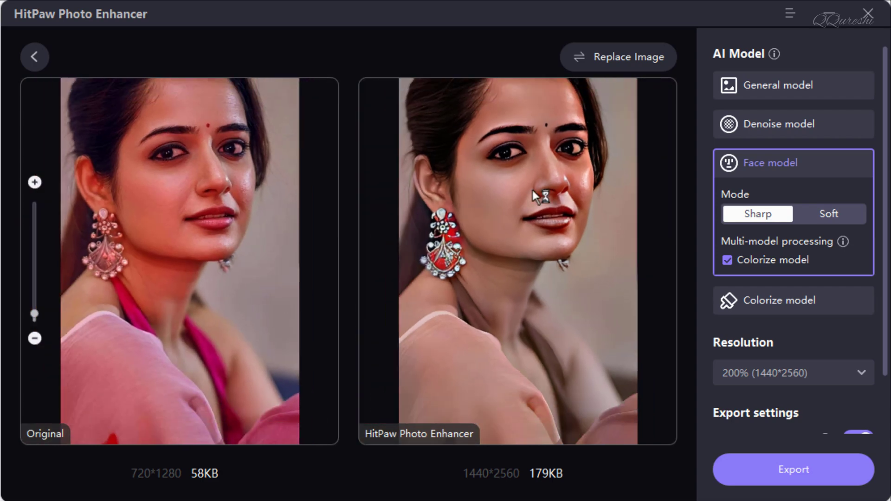
pyautogui.scroll(-1, 533, 190)
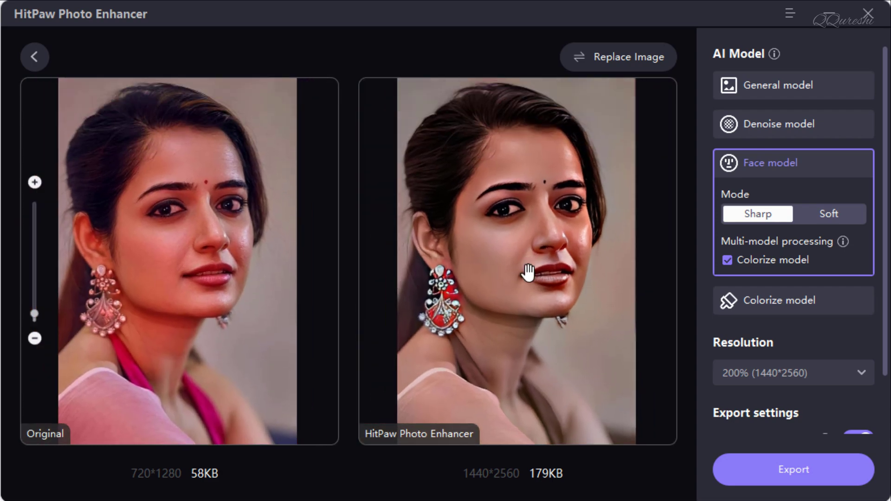
pyautogui.scroll(1, 527, 272)
pyautogui.scroll(1, 527, 270)
pyautogui.moveTo(521, 253); pyautogui.dragTo(545, 307)
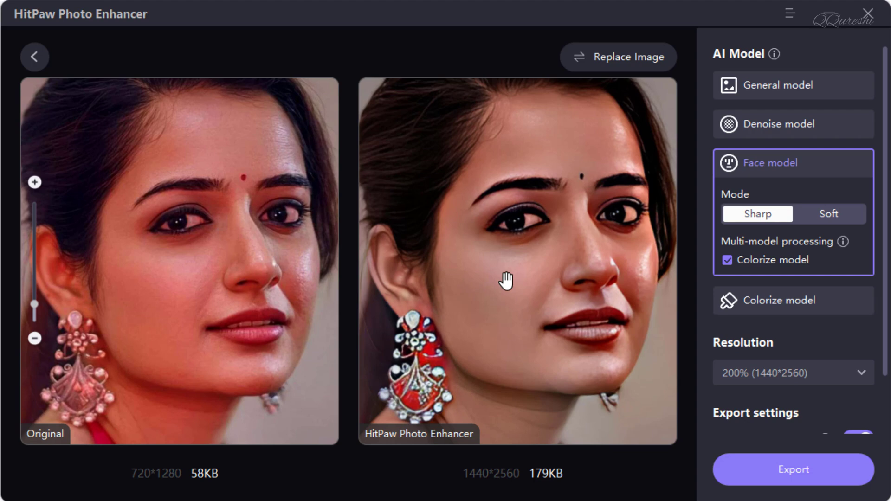
pyautogui.scroll(1, 411, 381)
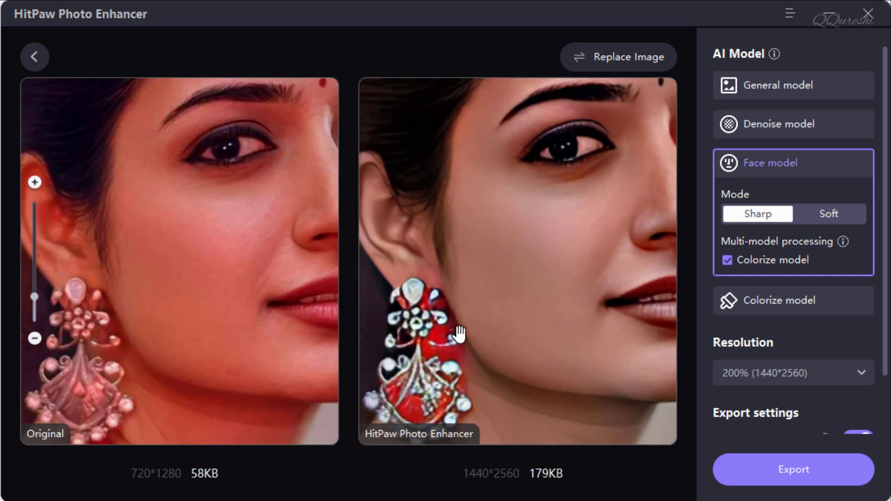
pyautogui.moveTo(457, 335); pyautogui.dragTo(568, 138)
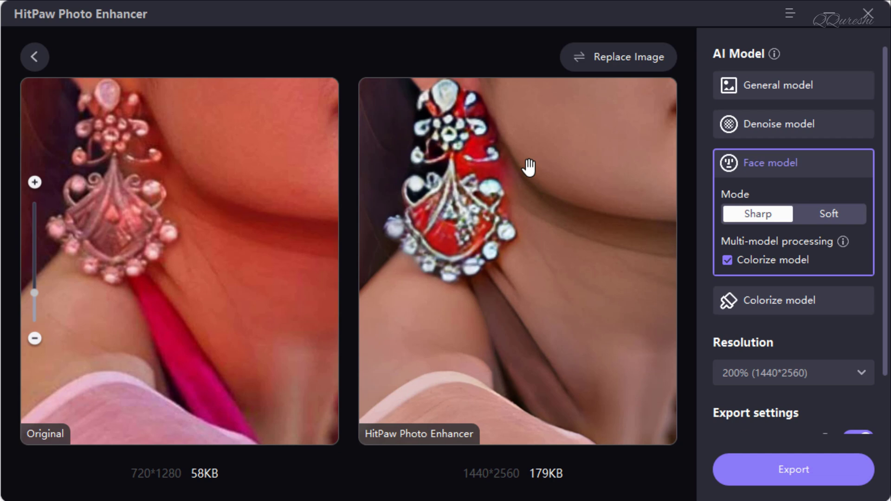
pyautogui.moveTo(457, 182); pyautogui.dragTo(481, 243)
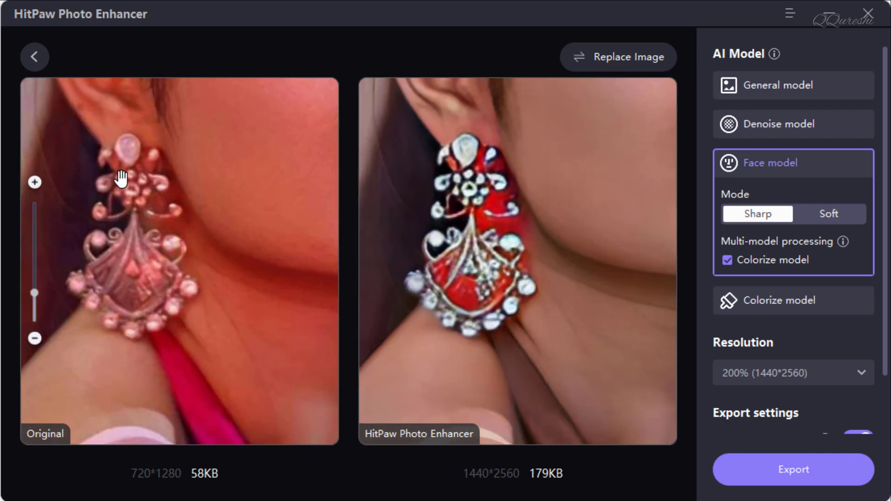
pyautogui.scroll(-1, 538, 233)
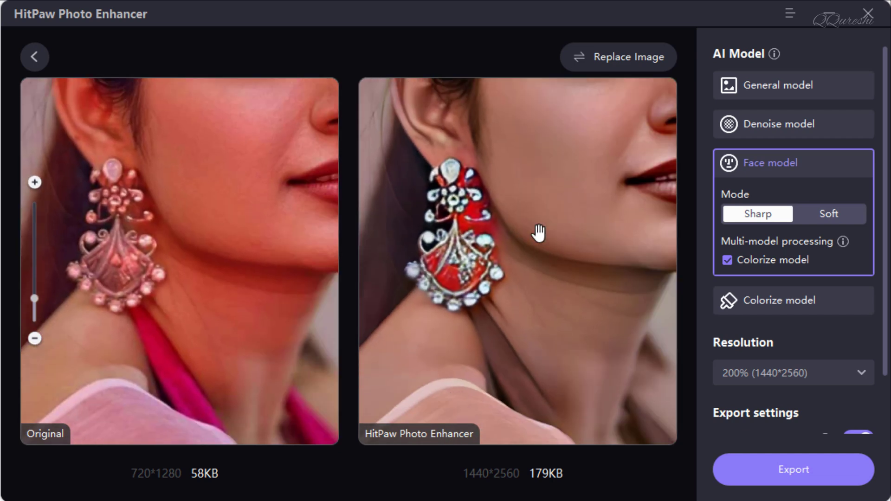
pyautogui.scroll(-1, 538, 234)
pyautogui.scroll(-1, 538, 234)
pyautogui.scroll(-1, 538, 233)
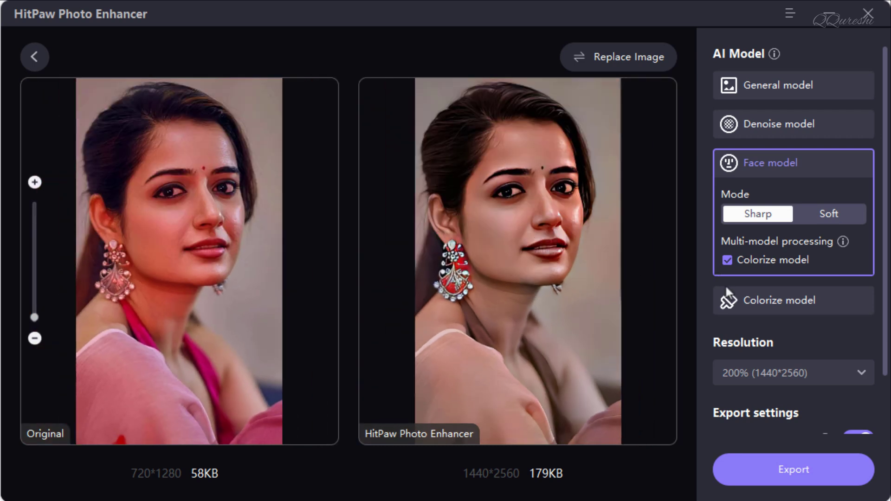
pyautogui.moveTo(778, 300)
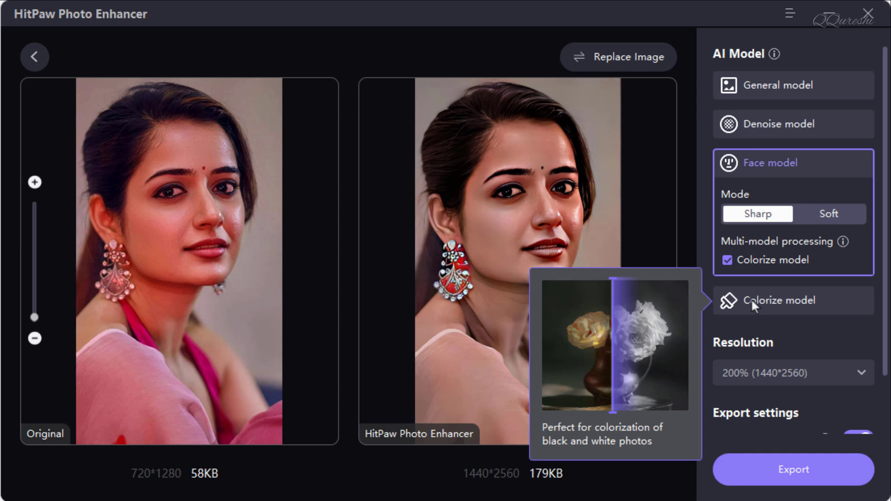
# - Apply the Colorize model, then open the black-and-white flower sample
pyautogui.click(754, 305)
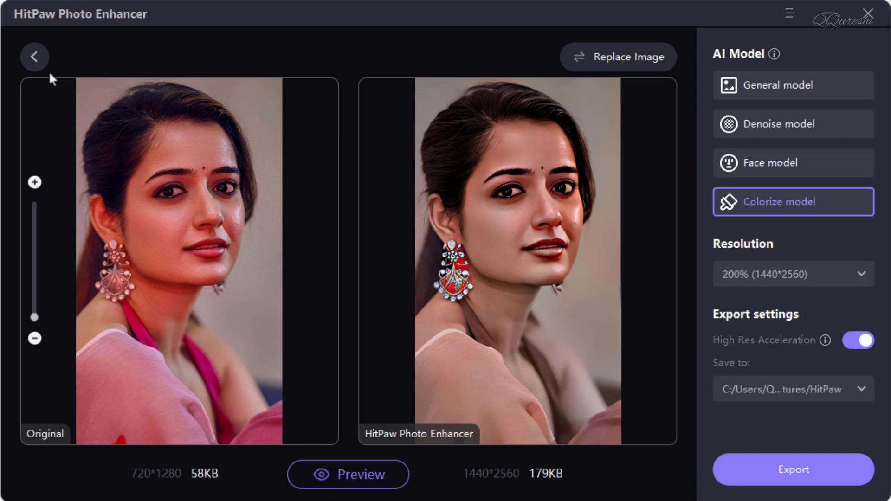
pyautogui.click(35, 58)
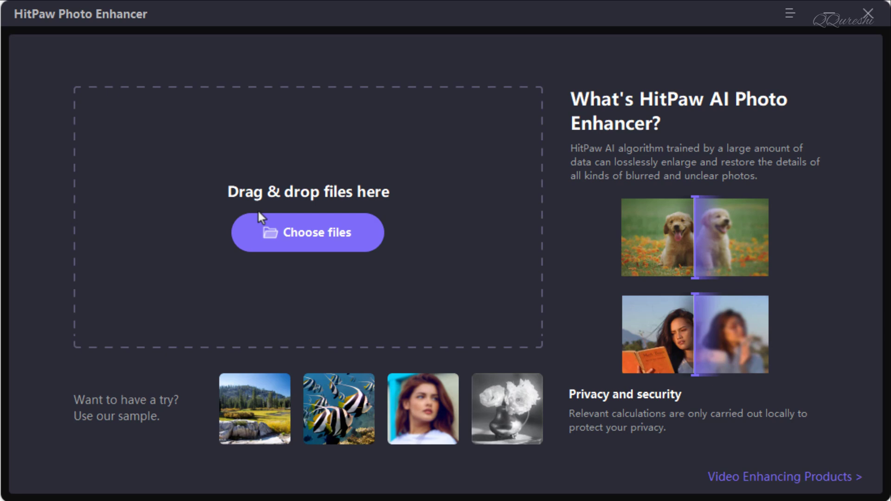
pyautogui.click(508, 412)
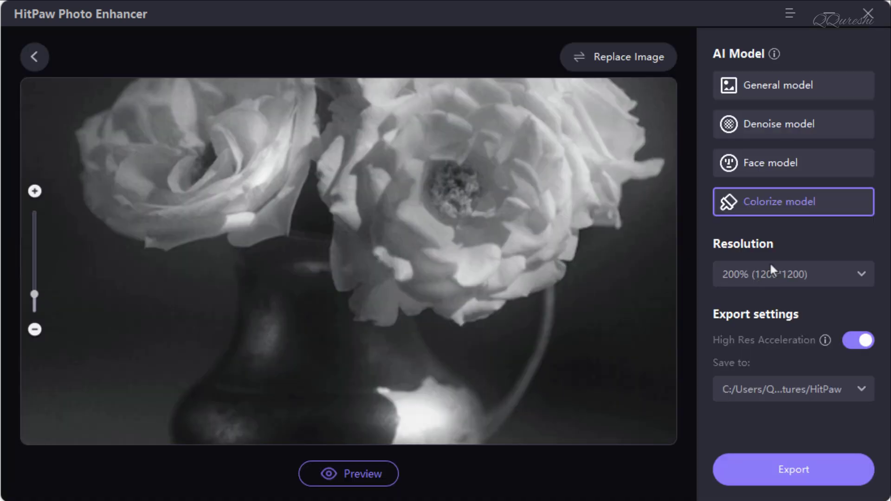
# - Preview the flowers colorized at 100% (600*600), then return to the start screen
pyautogui.click(763, 274)
pyautogui.click(762, 302)
pyautogui.click(355, 472)
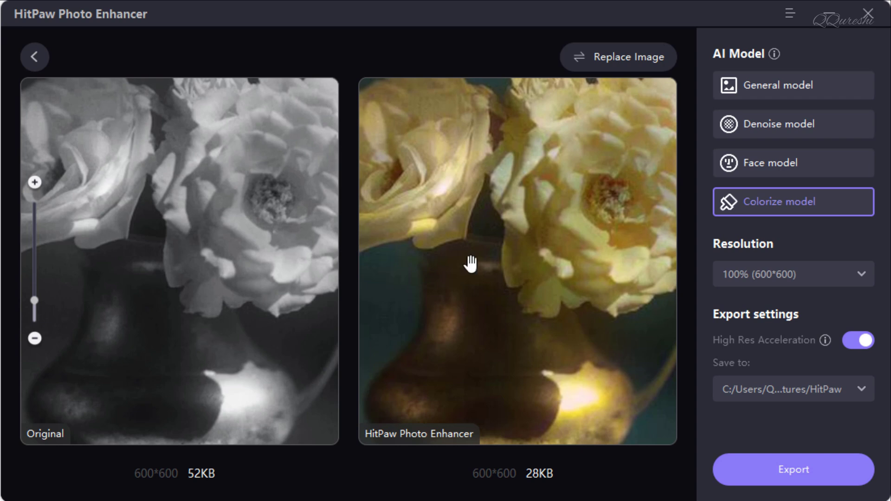
pyautogui.scroll(-3, 468, 263)
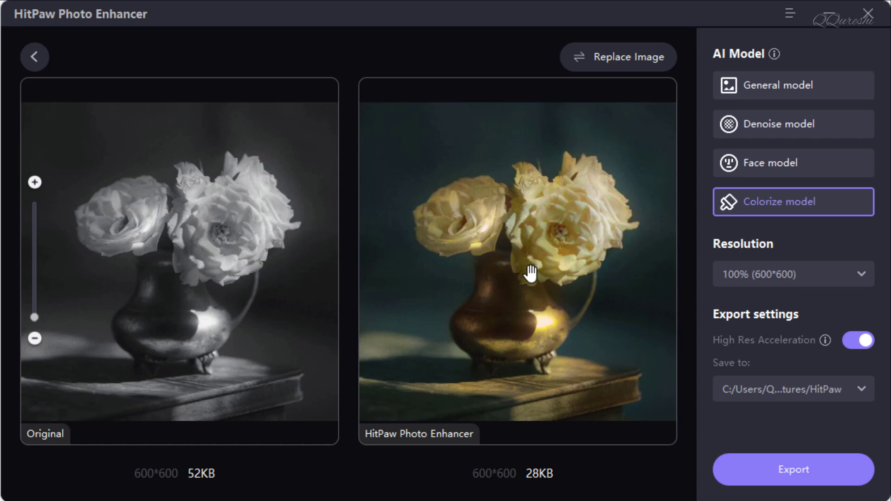
pyautogui.click(37, 58)
# - Import the 'B n W' portrait and preview it colorized at 200% (1440*2160)
pyautogui.click(341, 238)
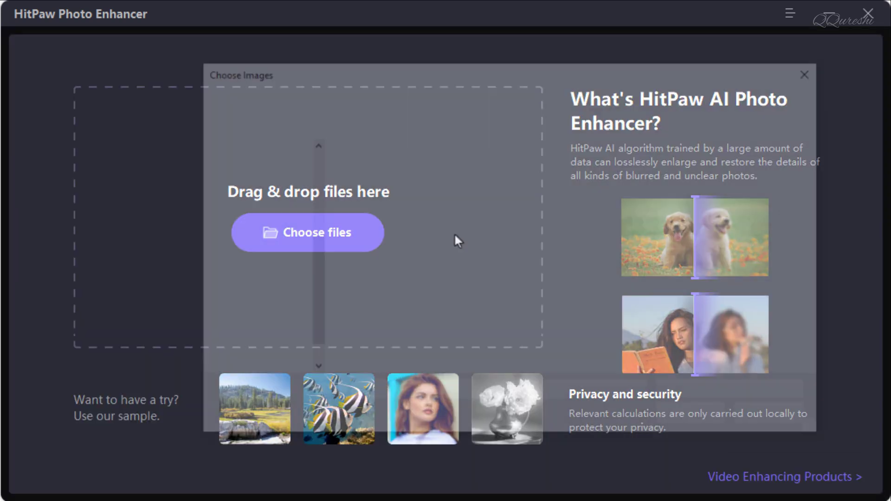
pyautogui.click(477, 182)
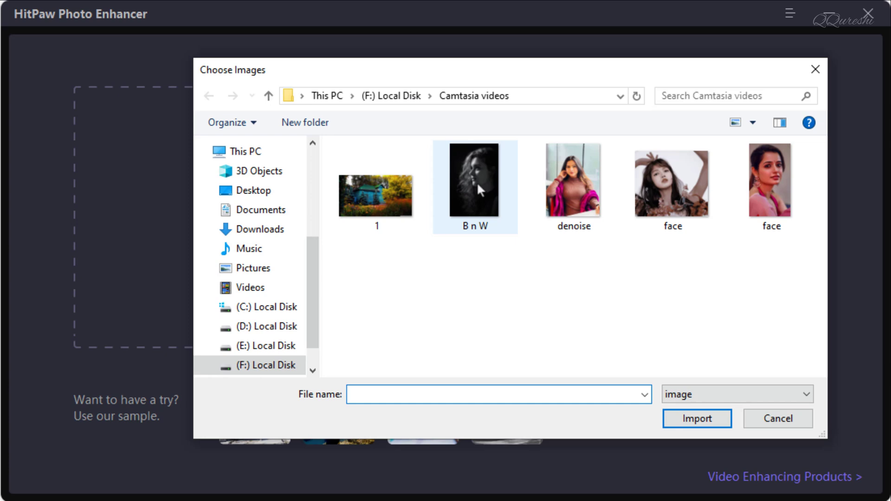
pyautogui.click(712, 421)
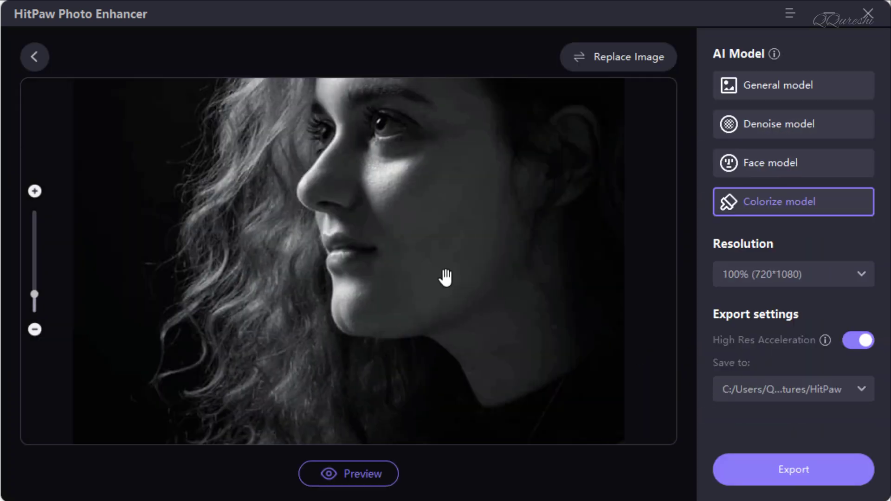
pyautogui.click(757, 276)
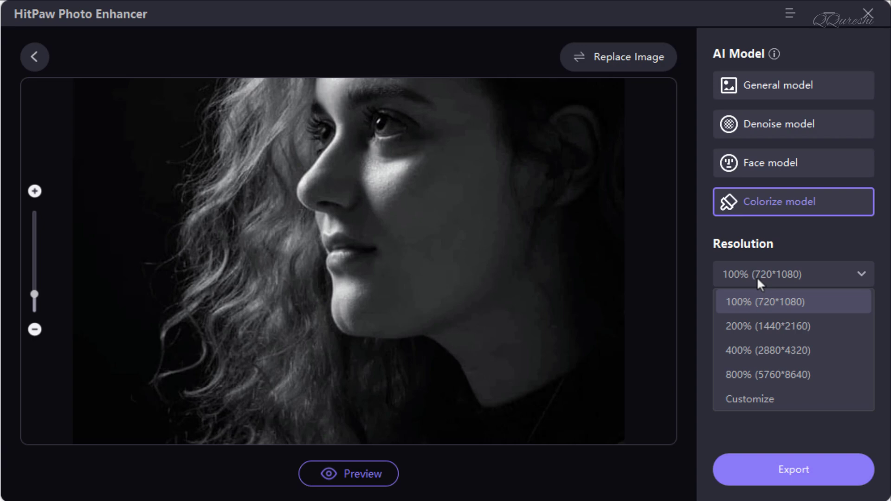
pyautogui.click(760, 321)
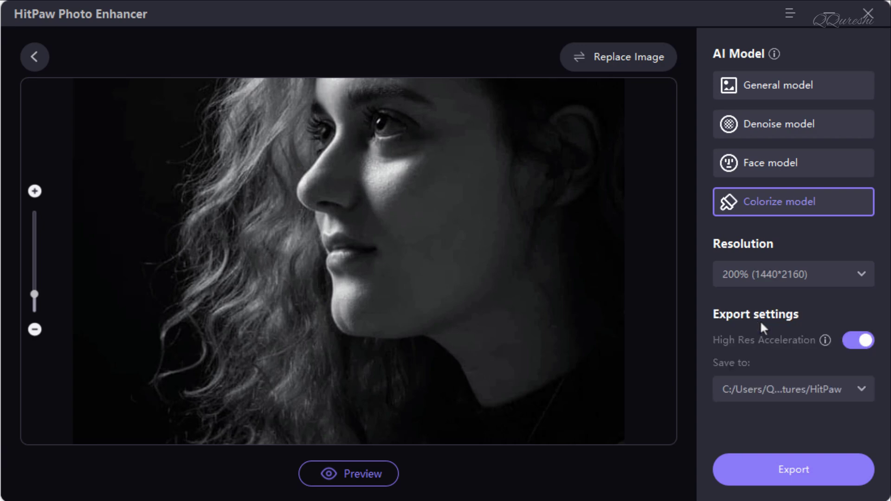
pyautogui.click(382, 472)
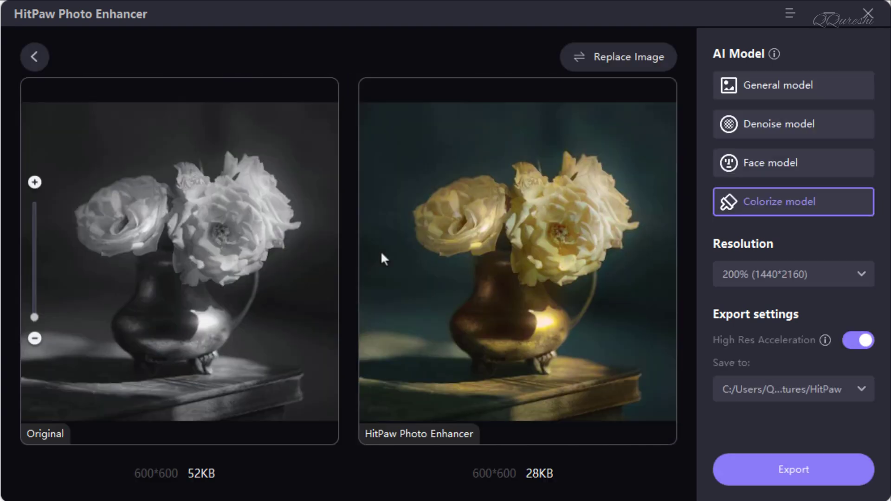
pyautogui.scroll(-2, 475, 222)
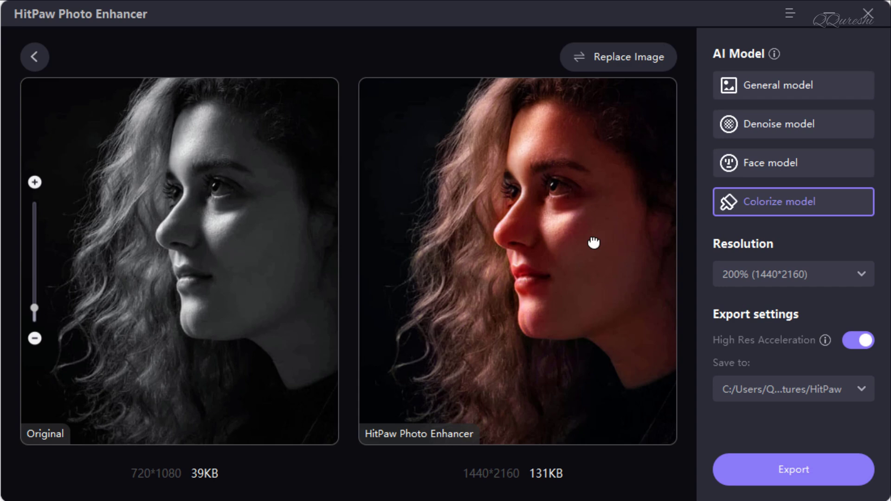
pyautogui.scroll(-2, 550, 279)
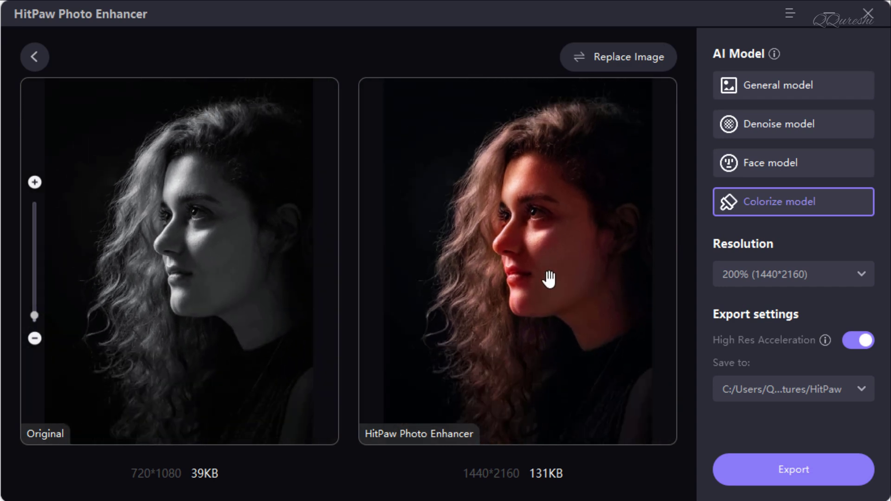
pyautogui.scroll(-1, 549, 278)
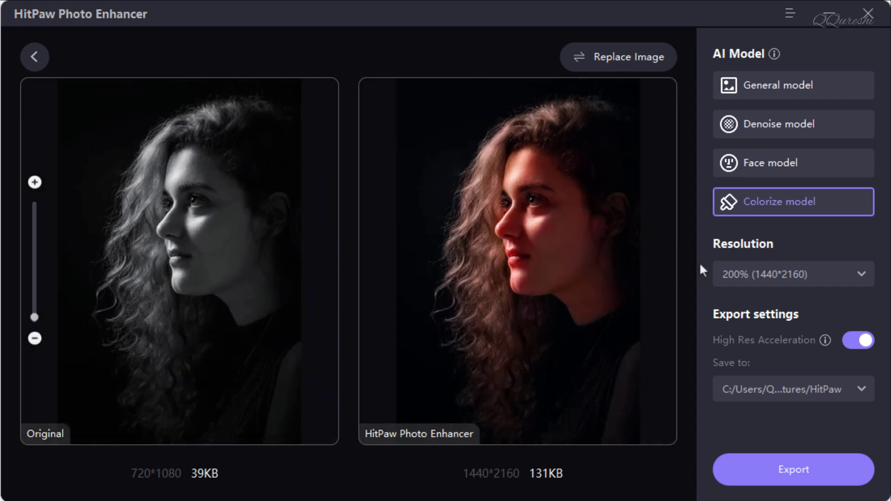
# - Try 800%, settle on 100% (720*1080) resolution, and review the save-to options
pyautogui.click(817, 276)
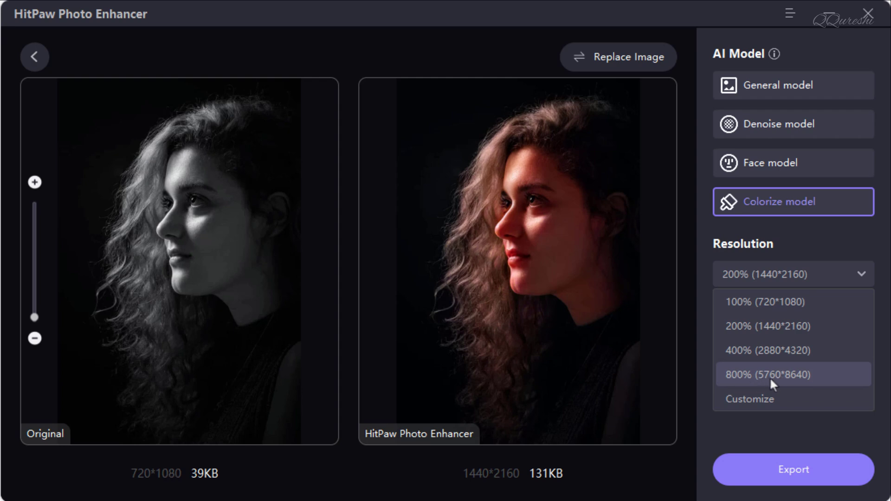
pyautogui.click(797, 376)
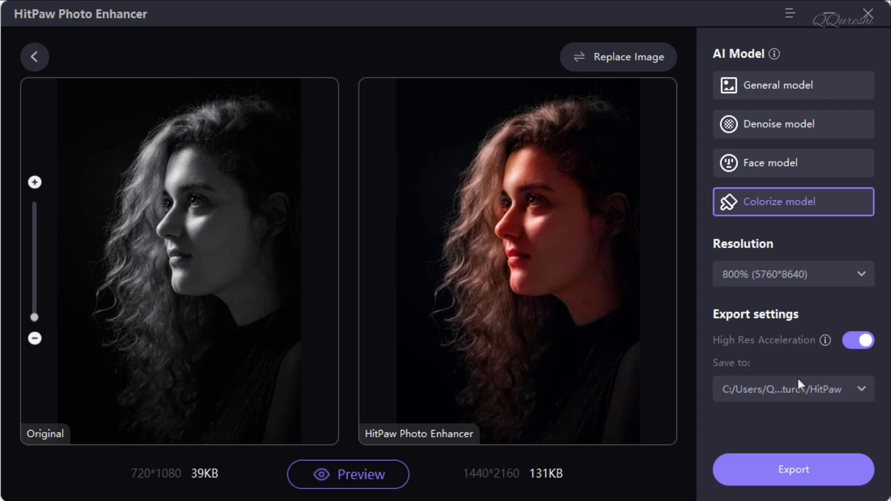
pyautogui.click(767, 272)
pyautogui.click(766, 302)
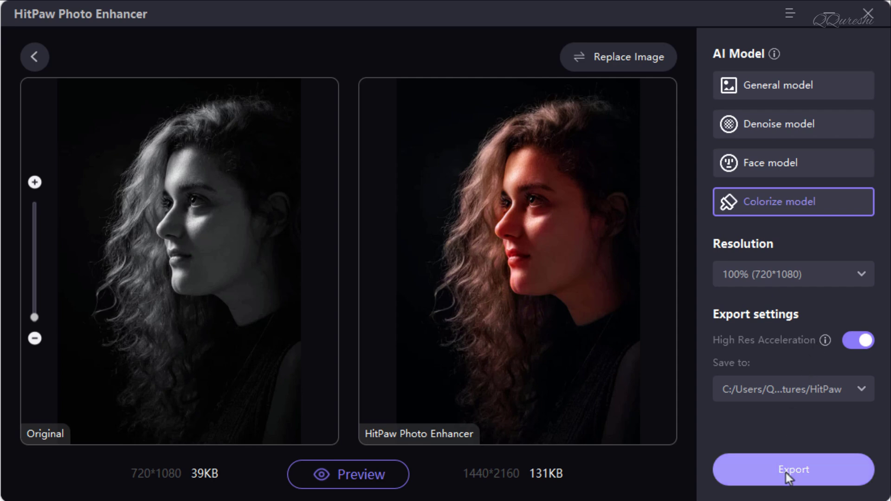
pyautogui.click(857, 387)
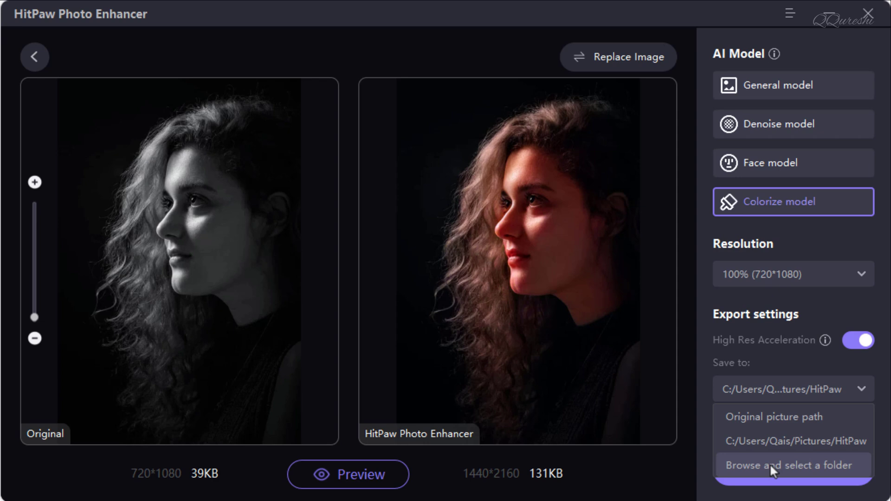
# - Keep the Pictures/HitPaw folder, export the portrait, and confirm 'Export successfully'
pyautogui.click(774, 440)
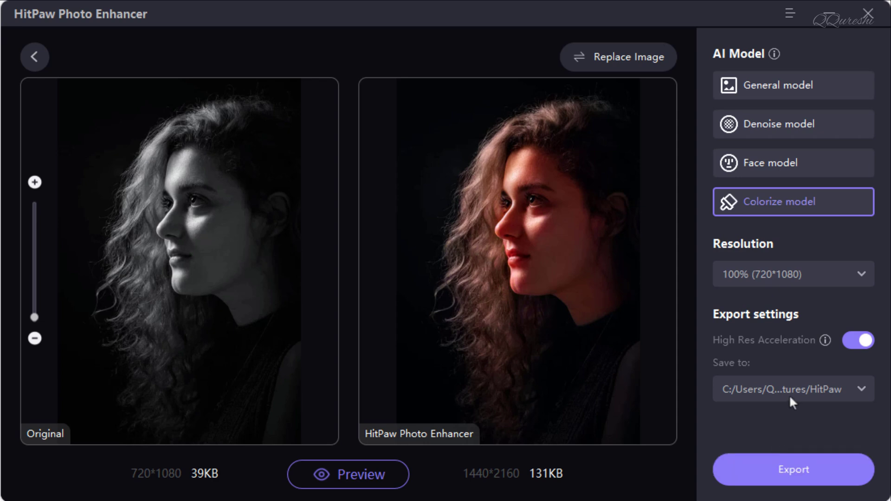
pyautogui.click(783, 472)
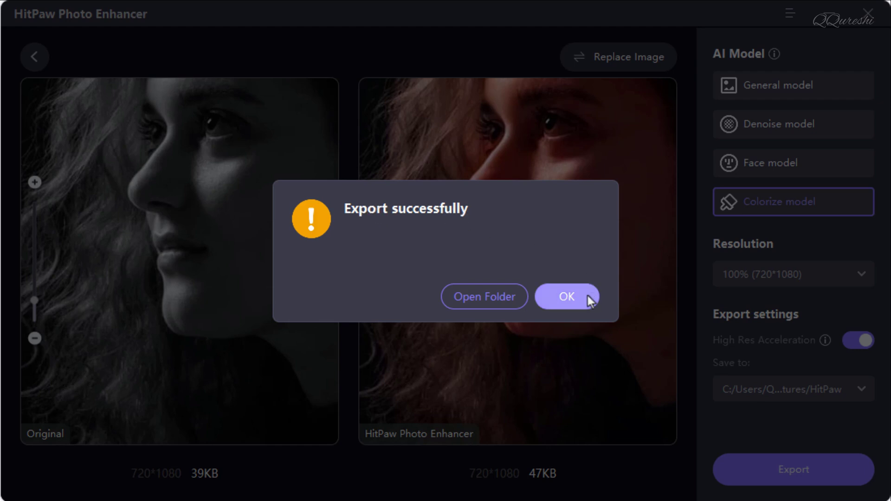
pyautogui.click(478, 298)
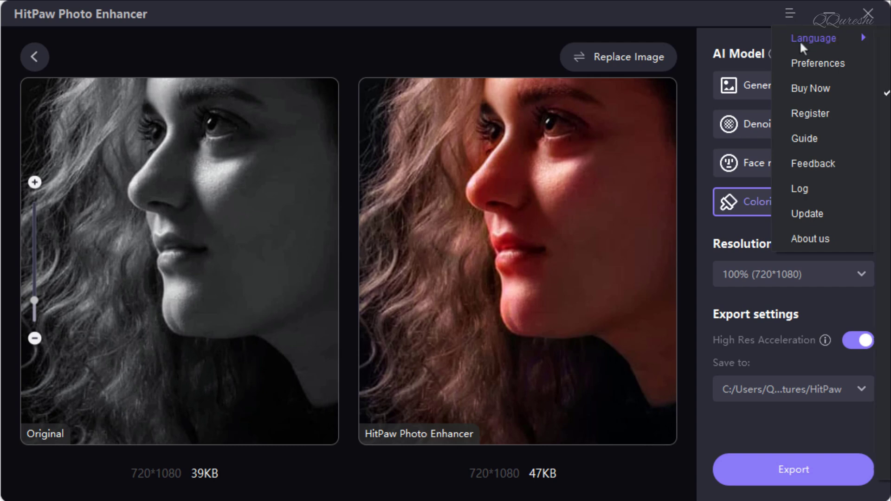
pyautogui.moveTo(813, 38)
pyautogui.click(831, 60)
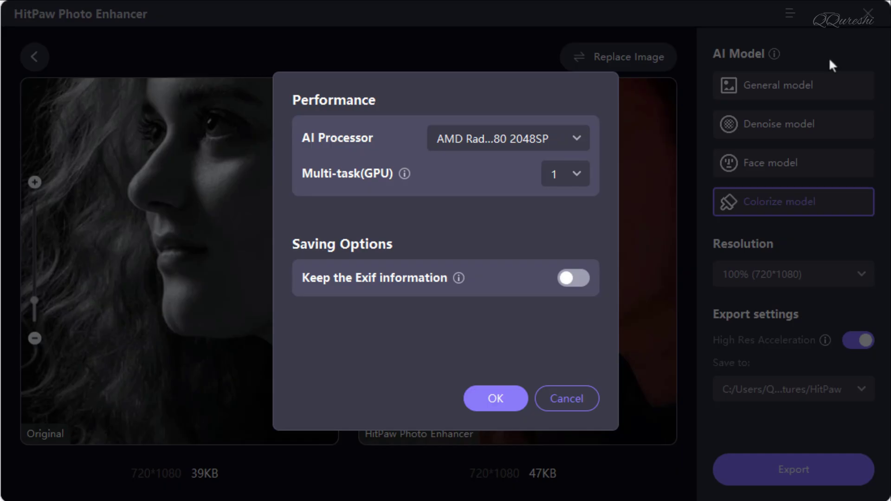
pyautogui.click(486, 139)
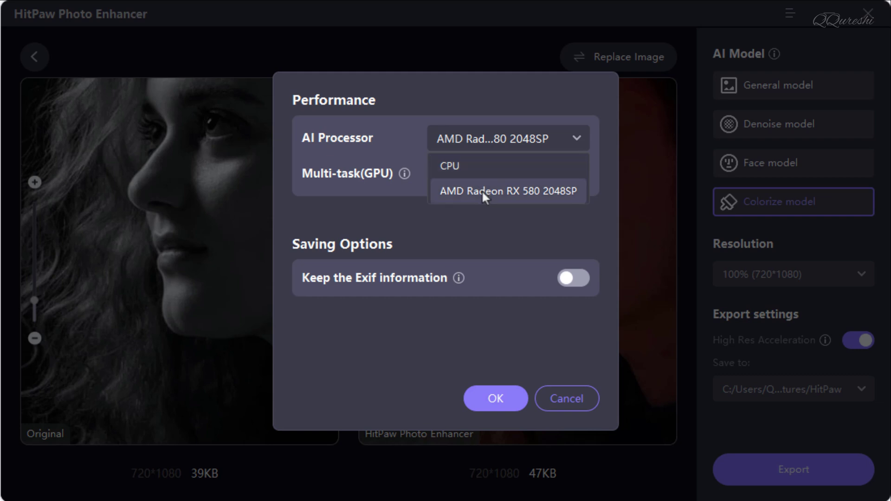
pyautogui.click(482, 191)
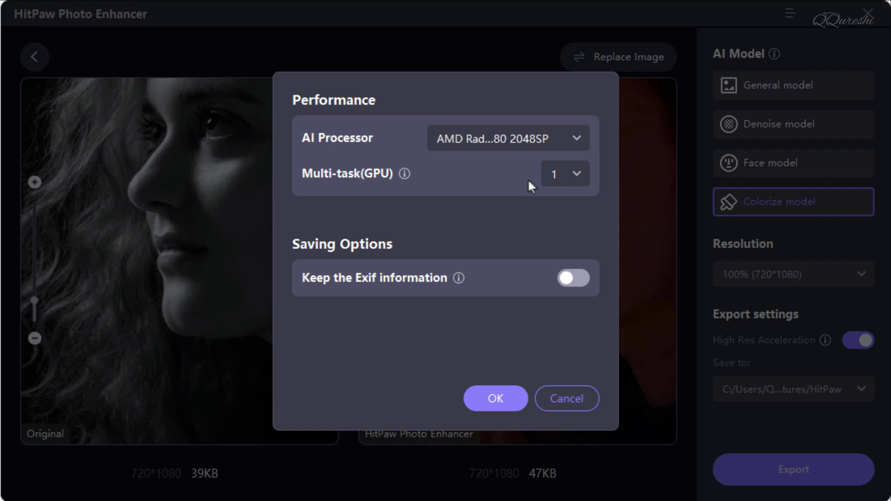
pyautogui.click(580, 174)
pyautogui.click(559, 198)
pyautogui.click(550, 396)
pyautogui.click(787, 14)
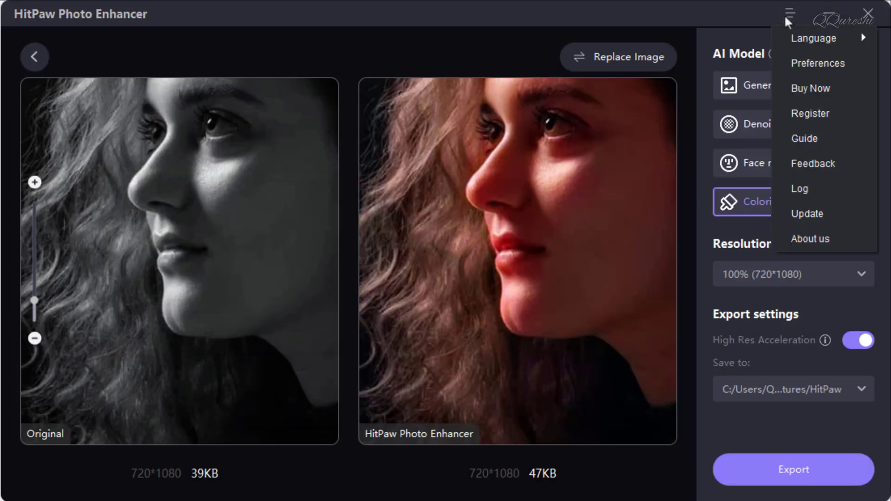
pyautogui.click(804, 237)
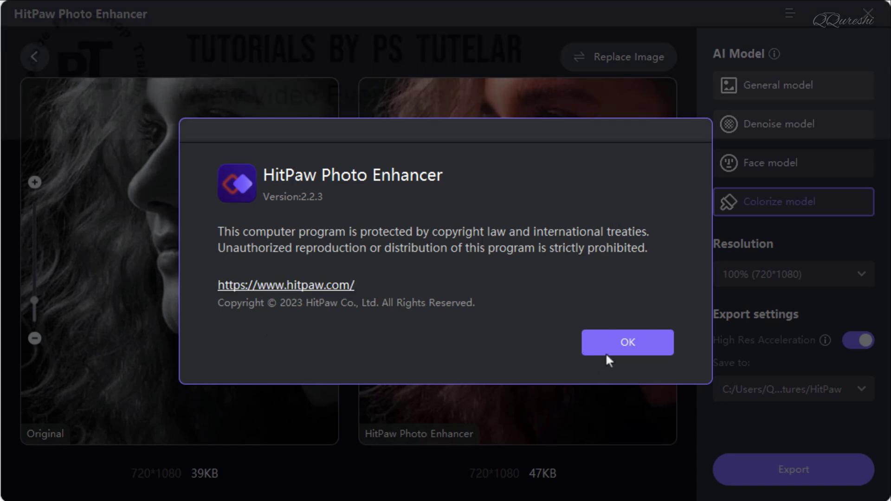
pyautogui.click(627, 343)
pyautogui.scroll(-2, 485, 214)
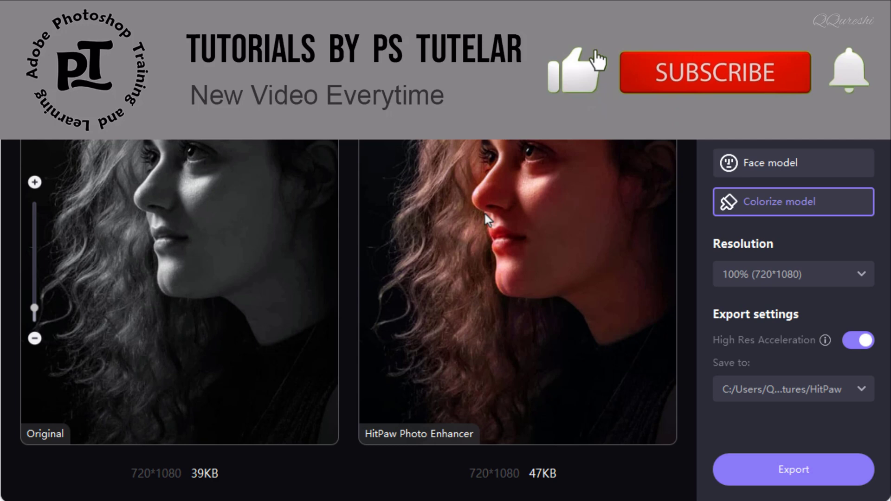
pyautogui.scroll(-2, 484, 212)
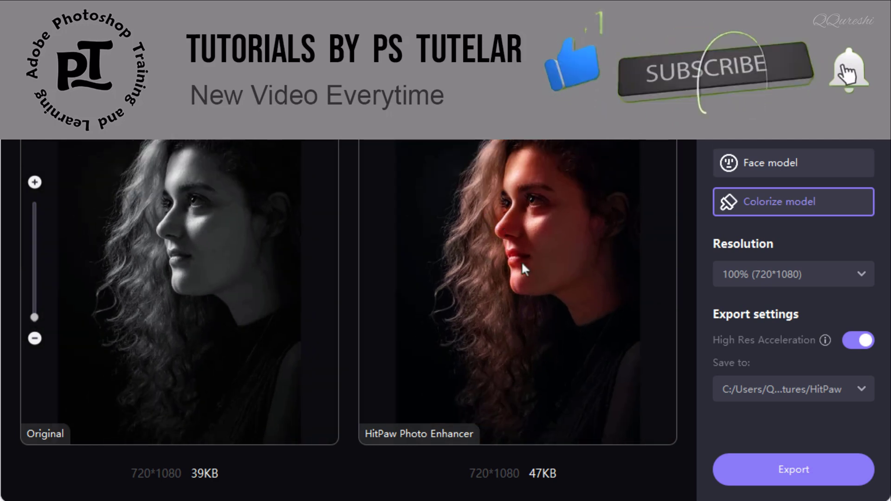